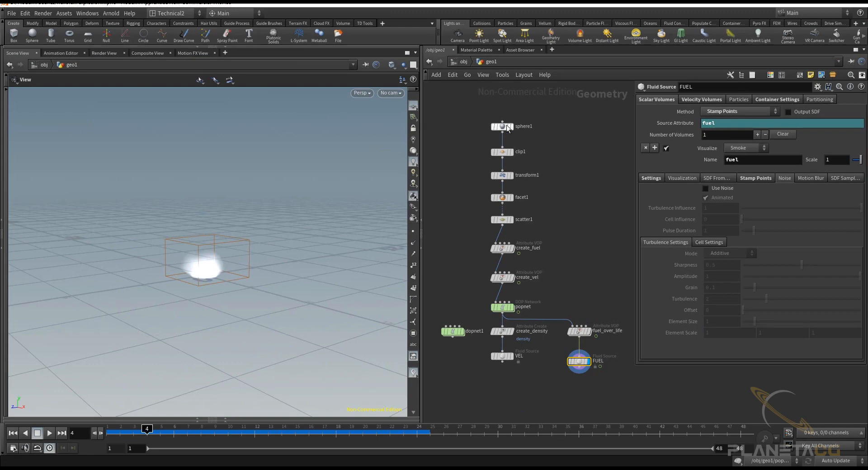
Display the outputs of popnet, fuel_over_life and the FUEL fluid source in turn to compare particles with the volume.
middle_drag(568, 225, 541, 149)
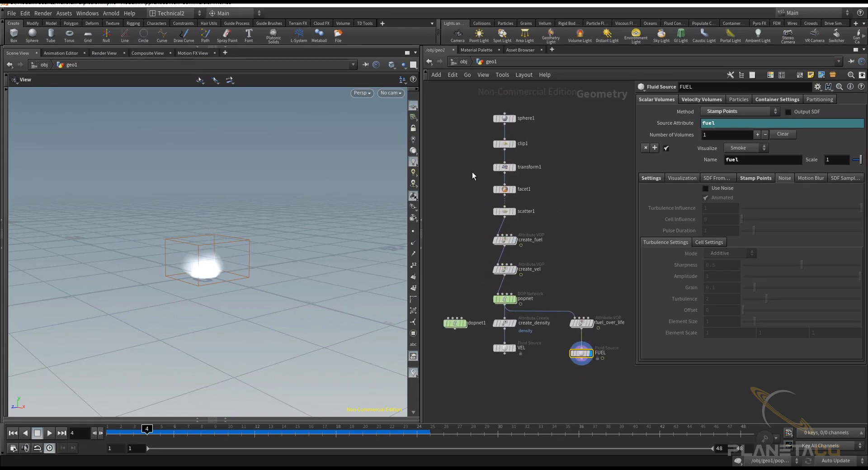
click(513, 299)
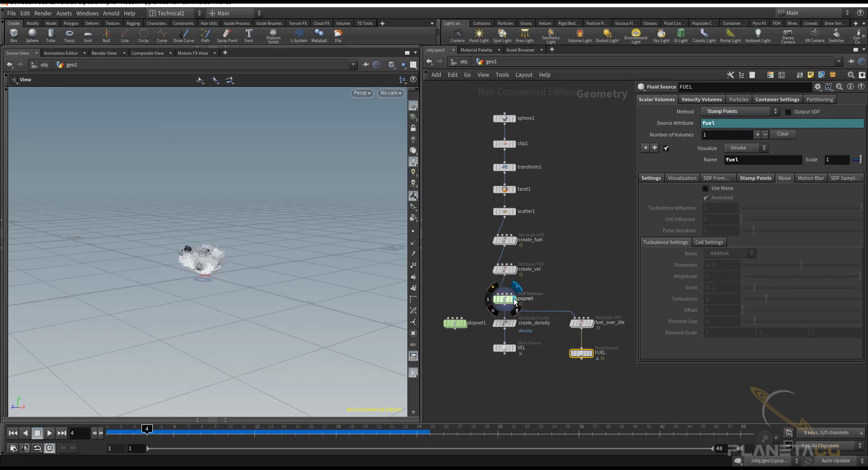
right_drag(223, 261, 332, 230)
drag(236, 252, 206, 253)
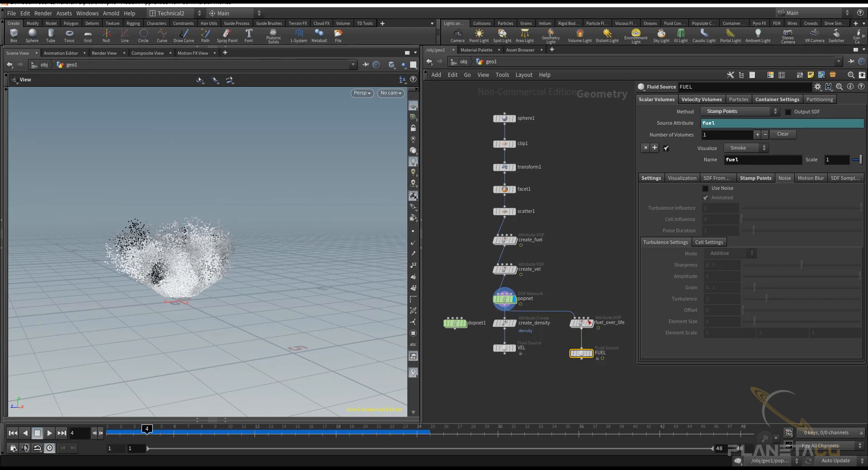
click(594, 324)
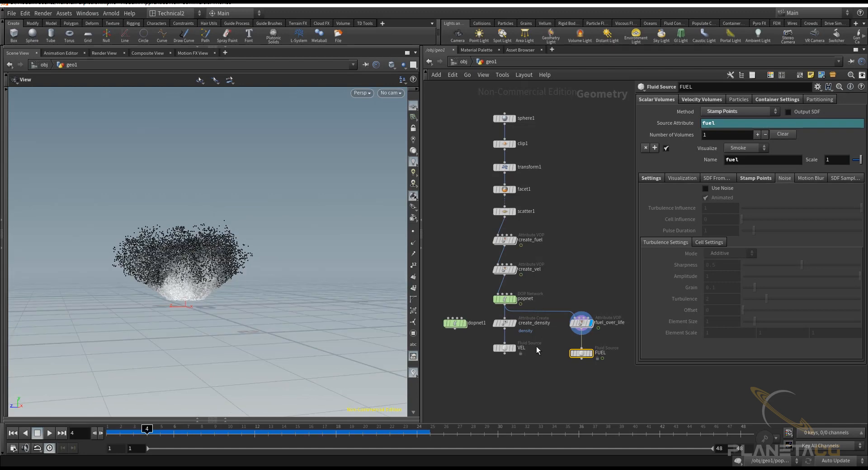
click(591, 353)
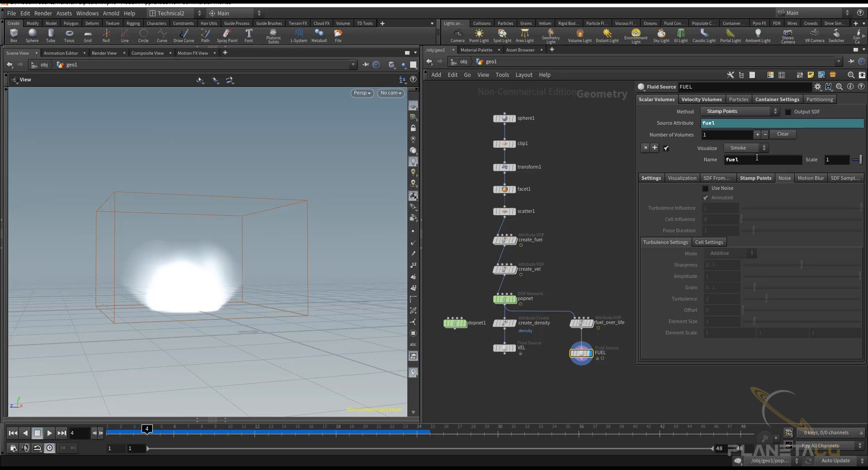
Examine the node information of fuel_over_life, including its point attributes.
middle_click(581, 323)
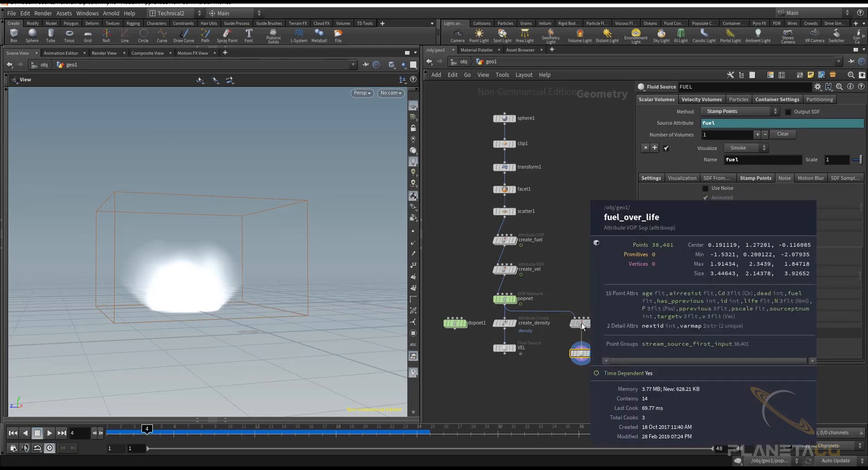
click(564, 323)
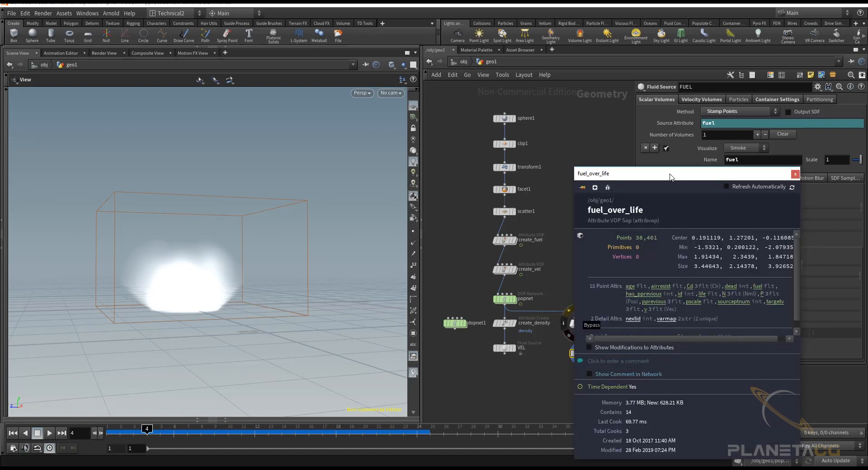
drag(669, 174, 393, 90)
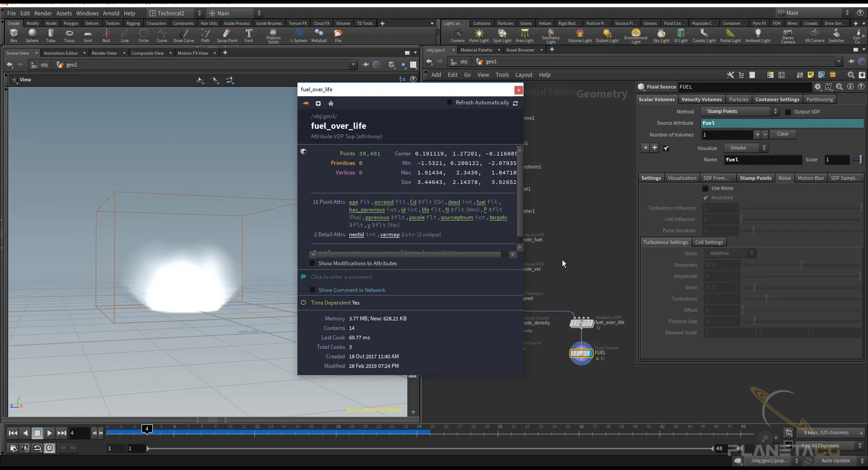
click(518, 89)
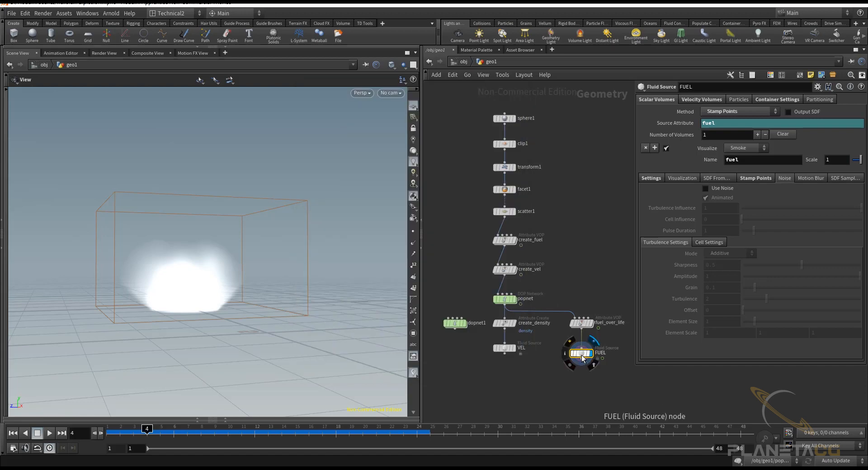
Examine the node information of the FUEL fluid source, including its fuel volume.
click(565, 353)
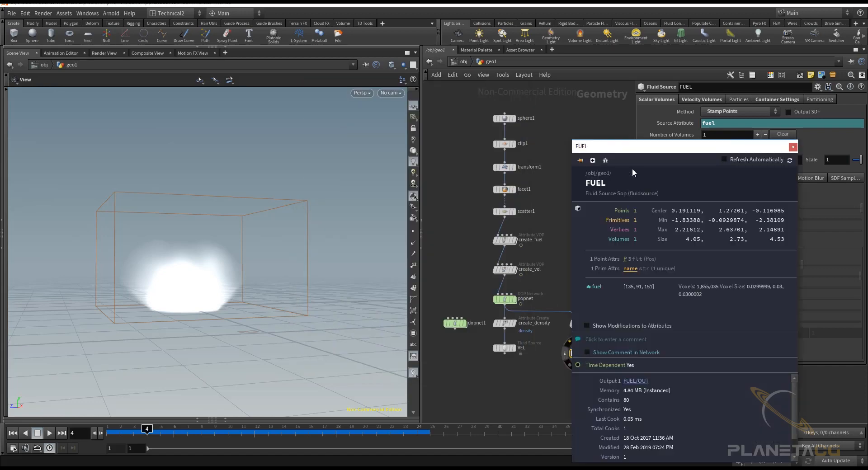
drag(650, 145, 456, 108)
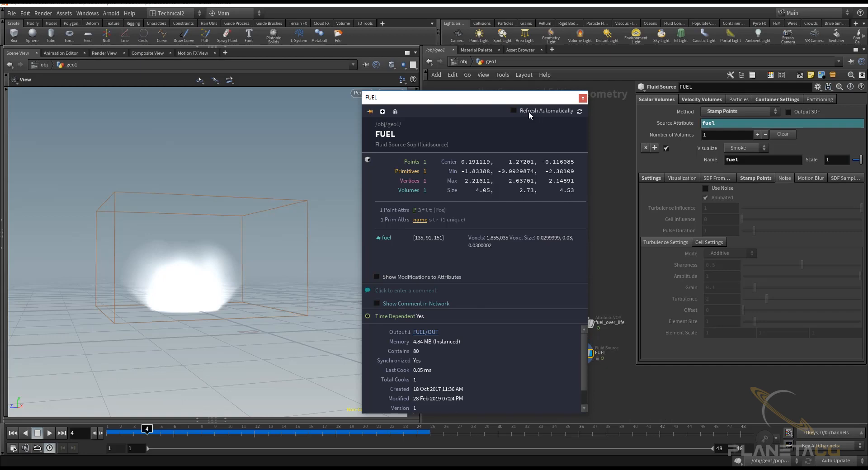
drag(528, 100, 419, 99)
click(612, 388)
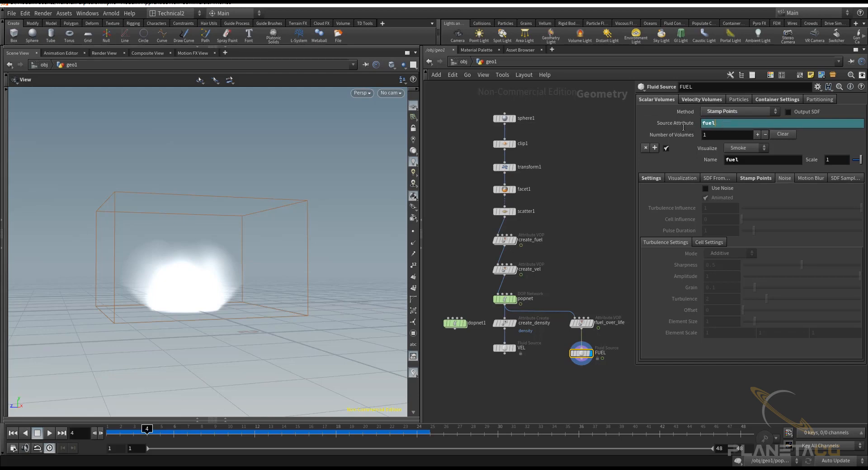
Review the parameters and output of fuel_over_life, and return to displaying the FUEL fluid source.
drag(683, 128, 678, 130)
click(580, 323)
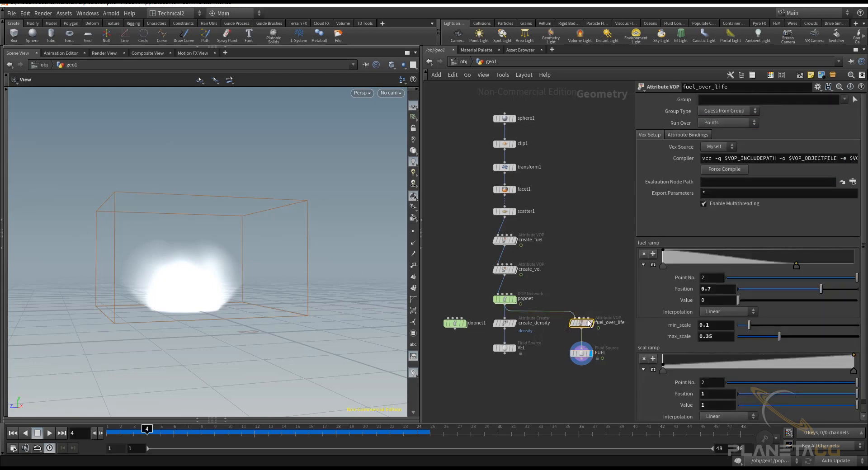
click(590, 323)
click(590, 353)
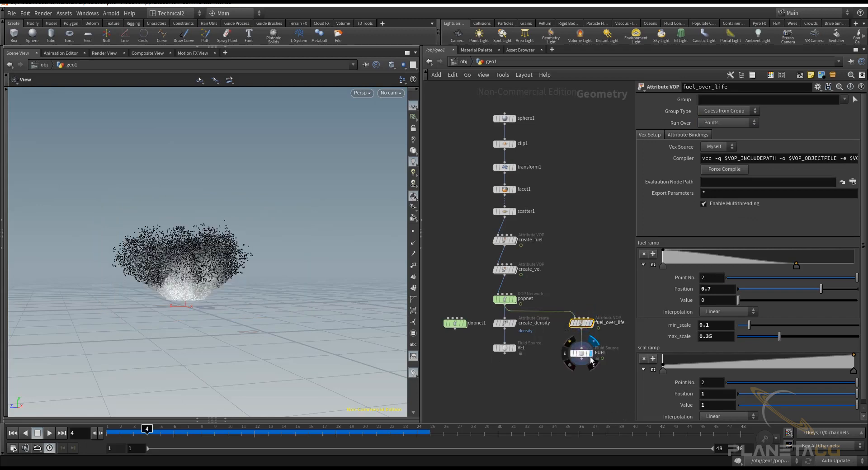
click(581, 353)
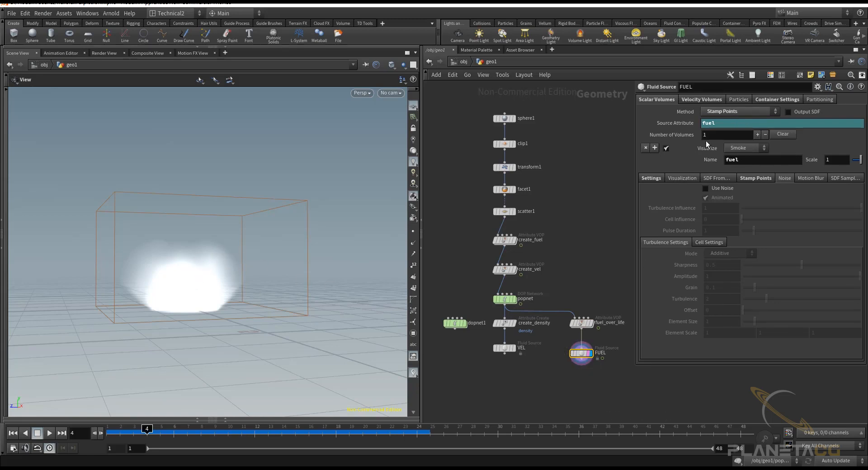
Compare the fuel_over_life points with the FUEL volume once more, ending with FUEL selected and displayed.
drag(617, 337, 555, 368)
drag(613, 307, 542, 333)
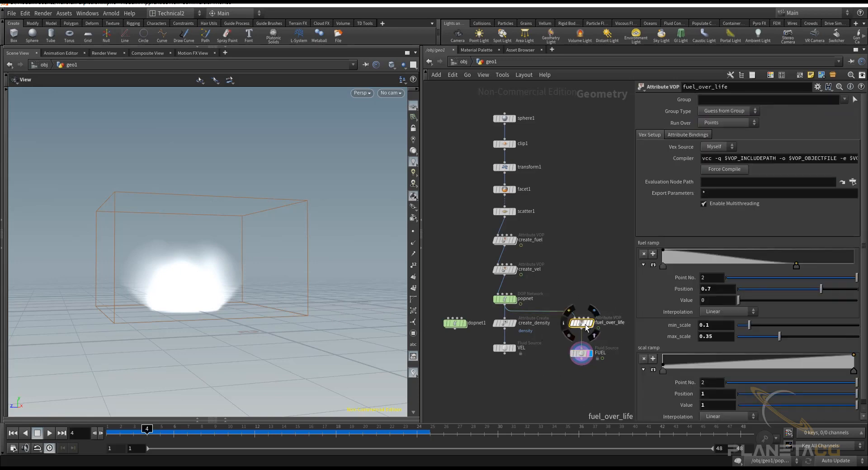
click(589, 323)
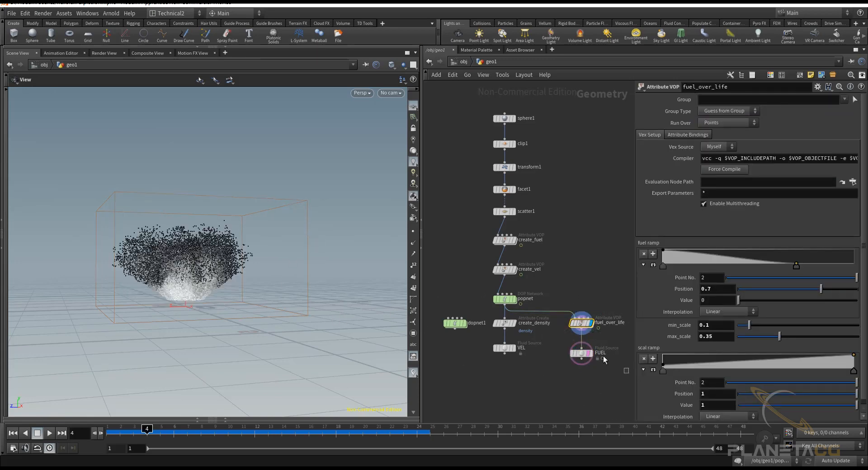
click(581, 353)
click(590, 353)
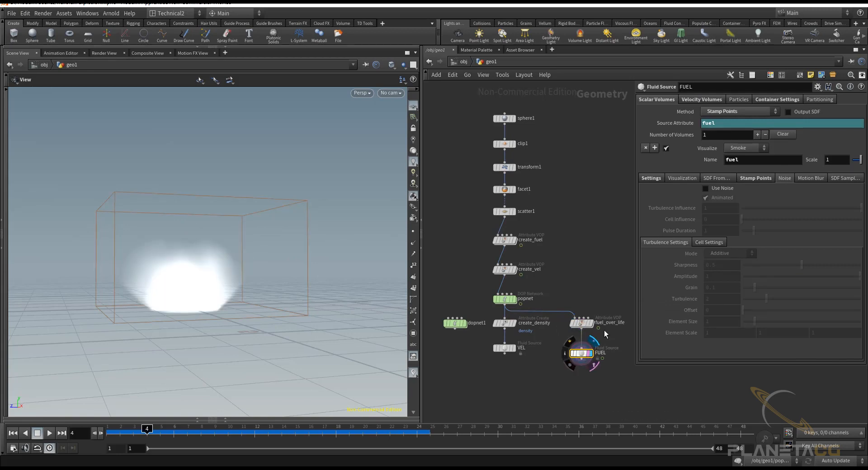
Check the FUEL node's information and toggle its Use Noise option.
middle_click(584, 357)
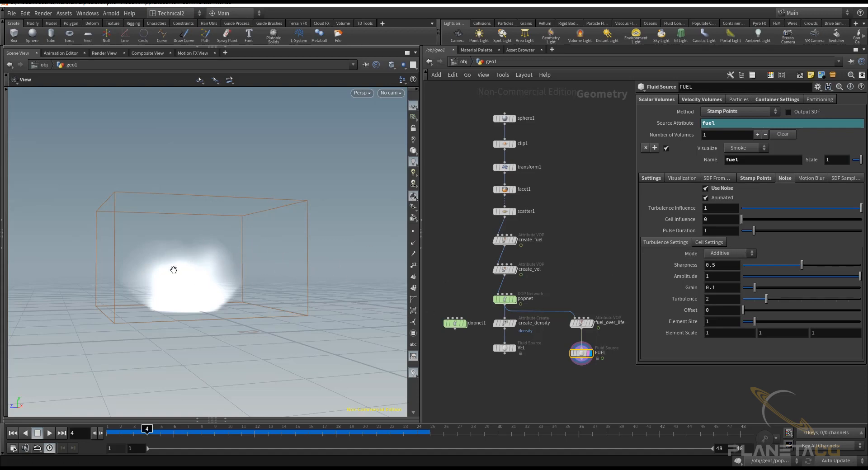
click(715, 188)
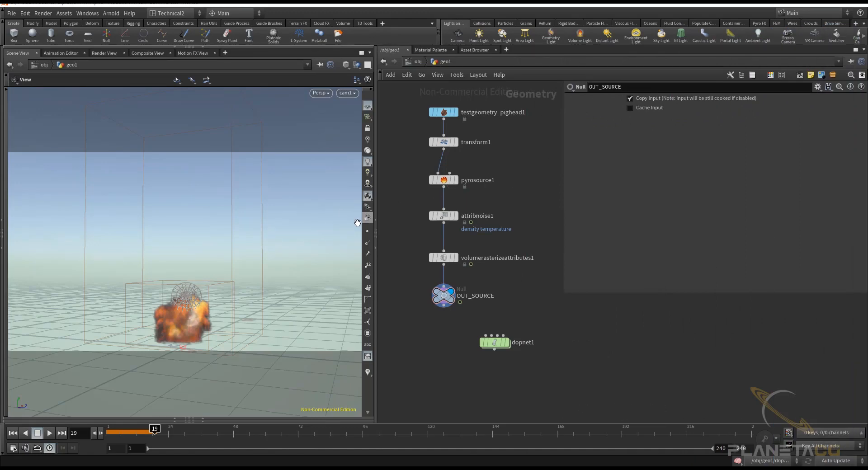
Show the output of testgeometry_pighead1, followed by that of transform1, in the viewport.
mouse_move(457, 117)
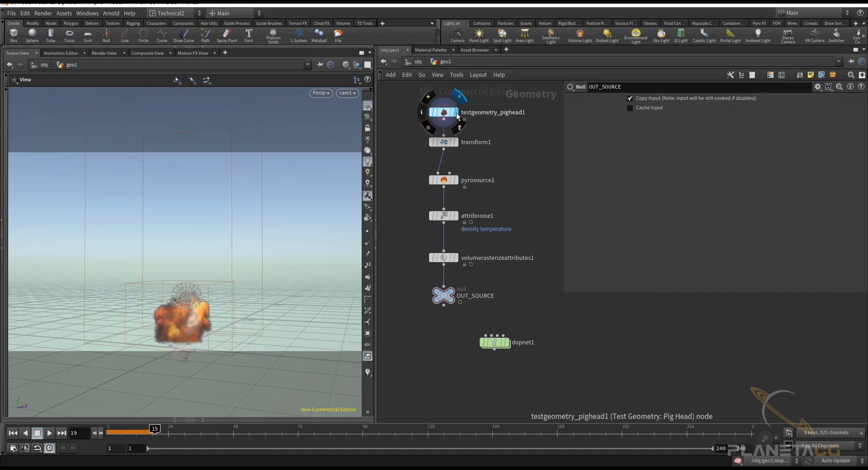
double_click(475, 143)
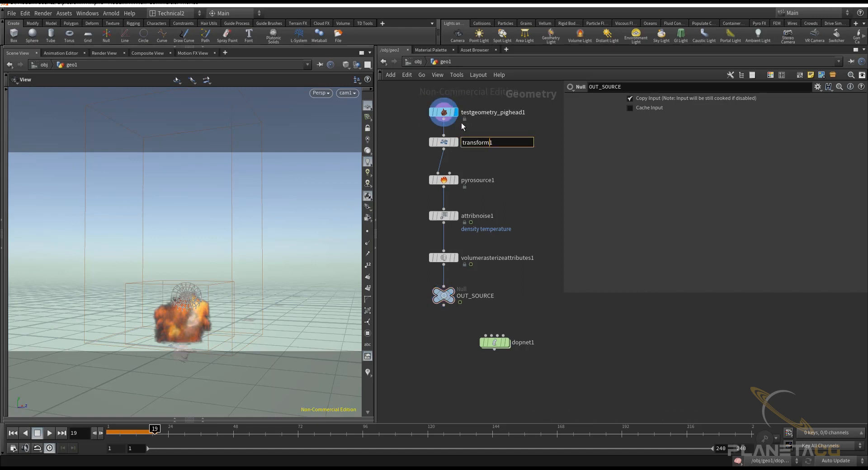
click(487, 183)
click(455, 142)
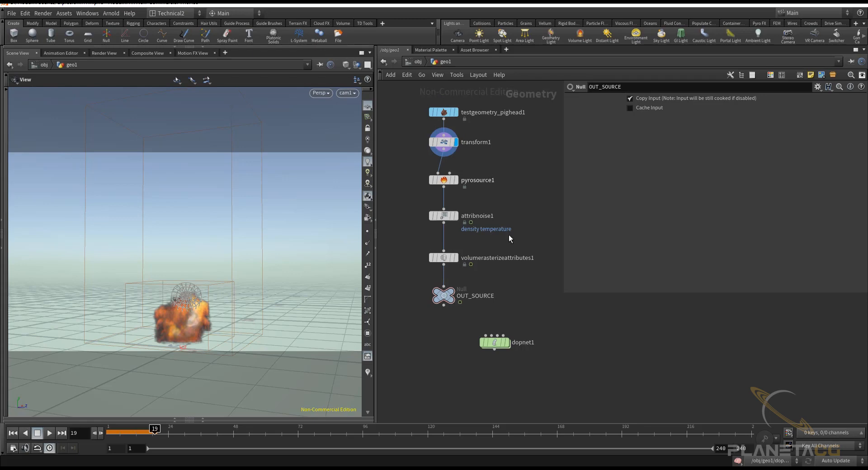
Hide the other objects in the viewport, leave the camera view and frame the pig head.
click(347, 92)
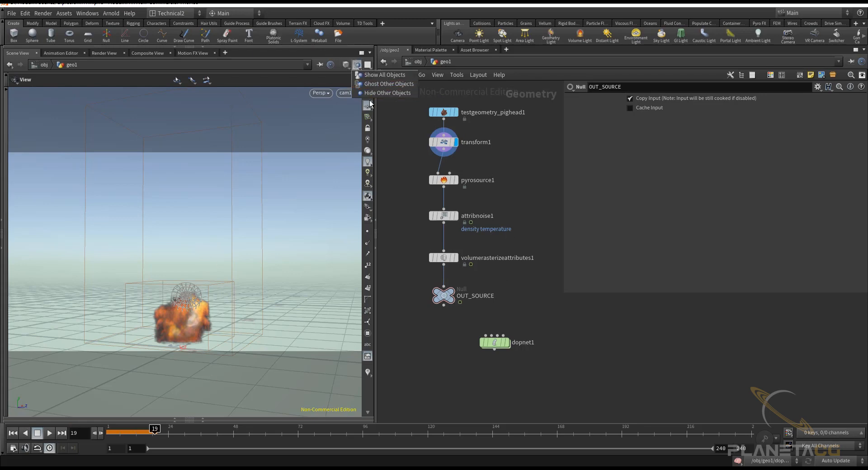
click(380, 102)
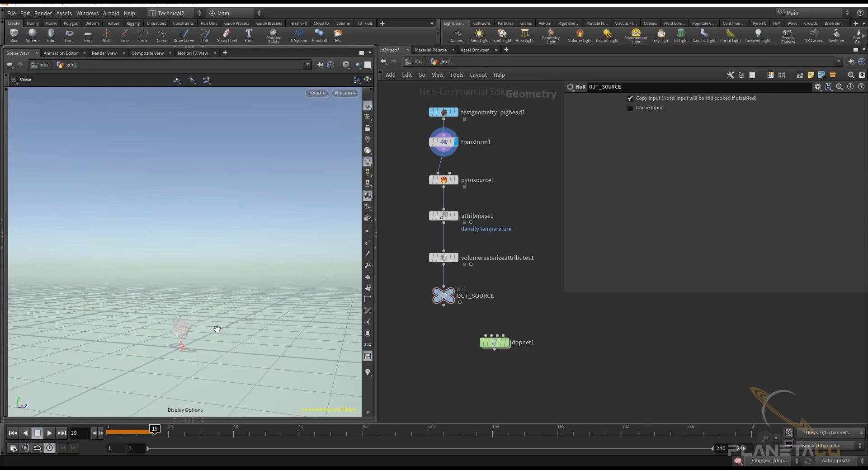
key(space+f)
key(d)
click(351, 227)
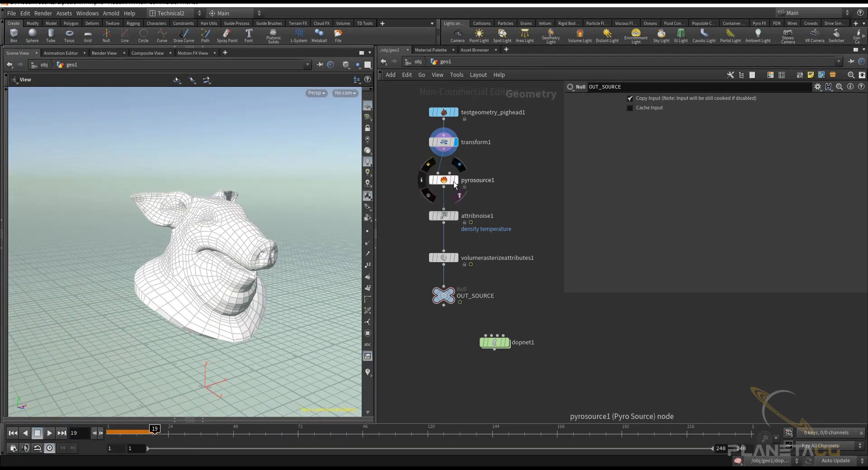
Select pyrosource1 to show its parameters and display its scattered points in the viewport.
drag(428, 198, 425, 199)
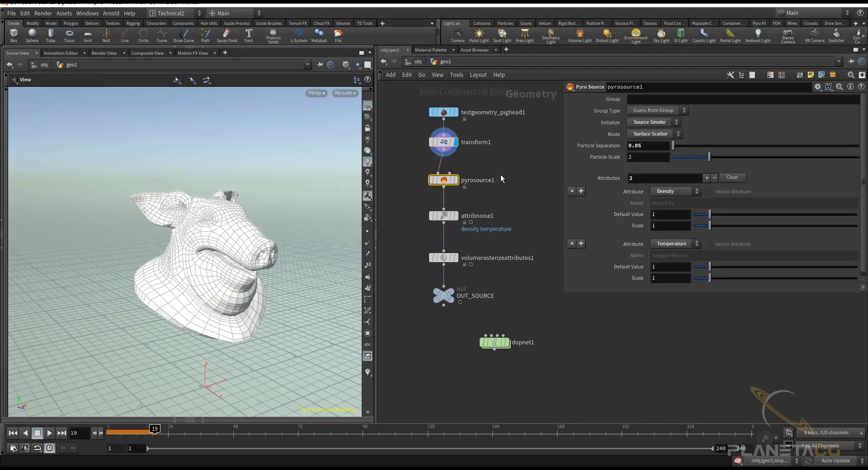
middle_drag(500, 170, 483, 183)
drag(470, 172, 403, 199)
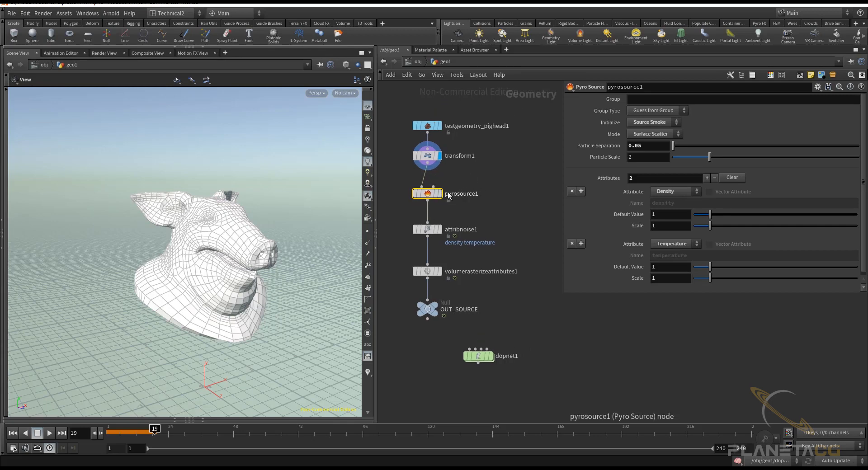
mouse_move(446, 194)
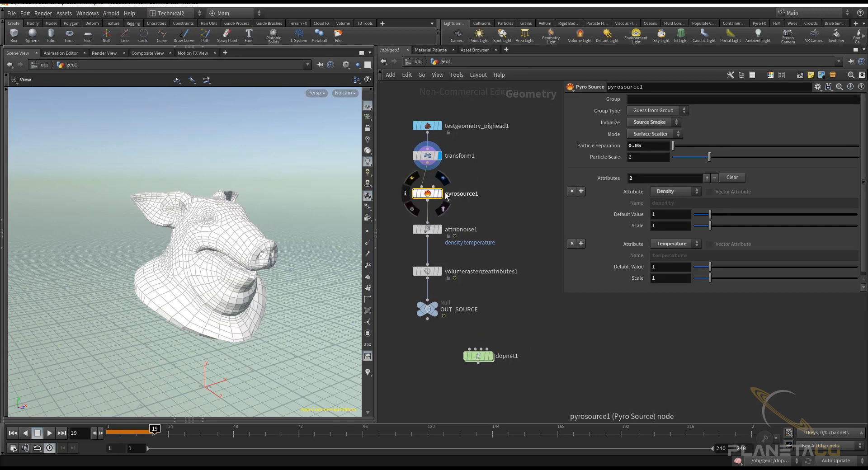
click(439, 194)
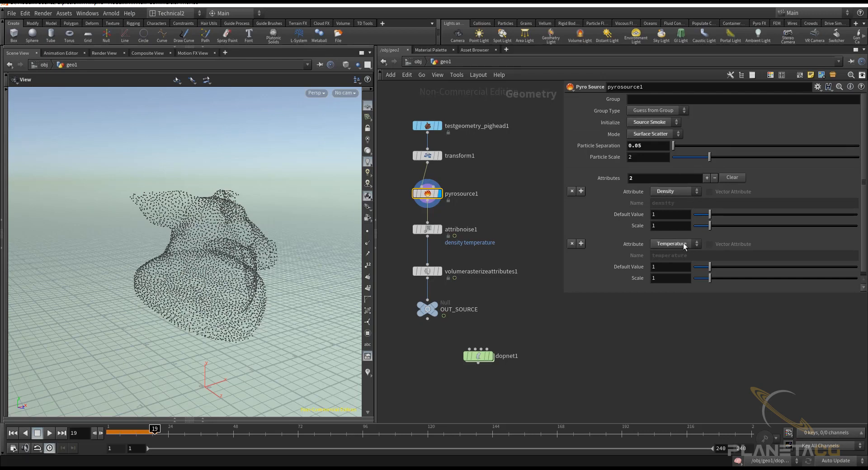
Initialize pyrosource1 with Source Fuel and review its density, temperature and fuel attributes.
click(659, 124)
click(661, 134)
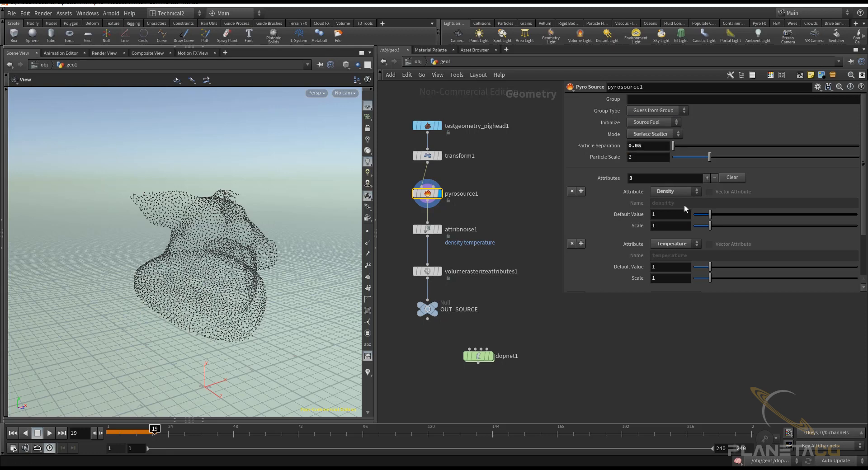
scroll(738, 220, down, 3)
scroll(687, 177, up, 2)
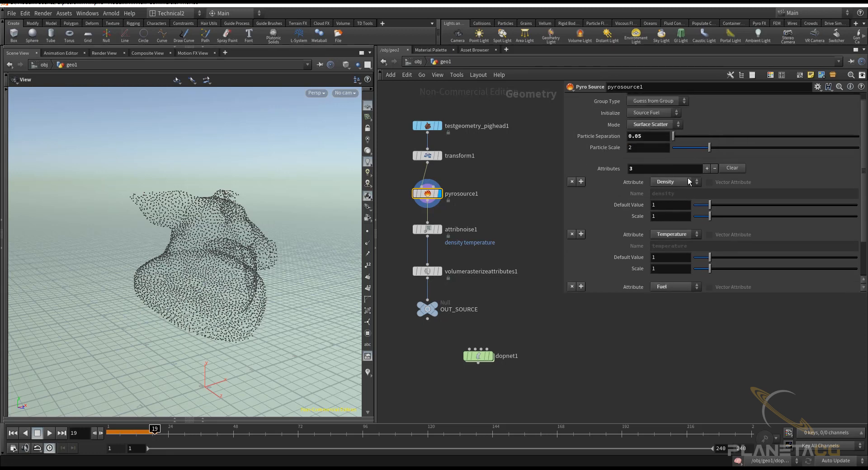
scroll(655, 195, down, 1)
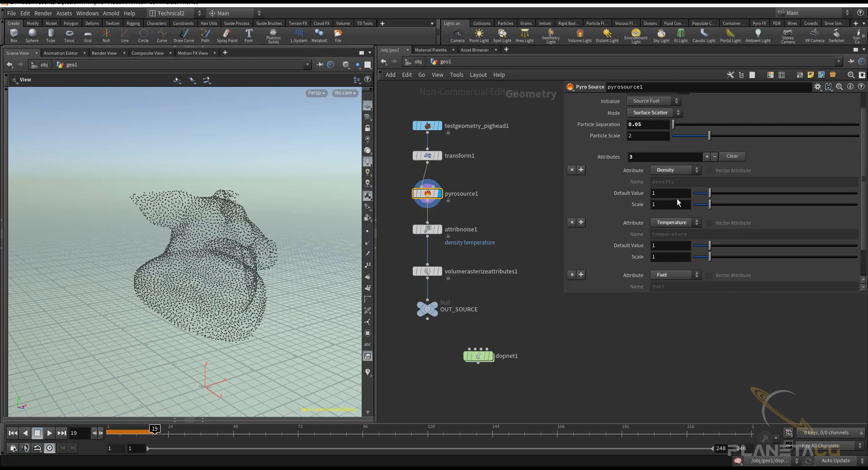
scroll(676, 192, up, 2)
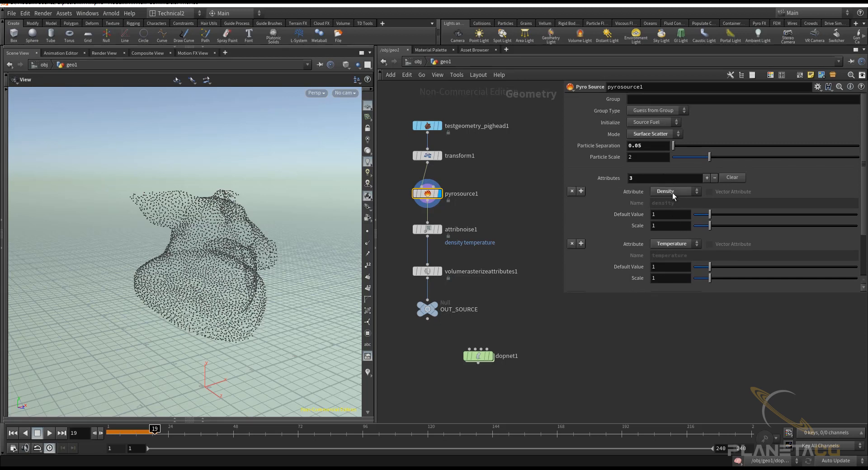
key(Tab)
text(p)
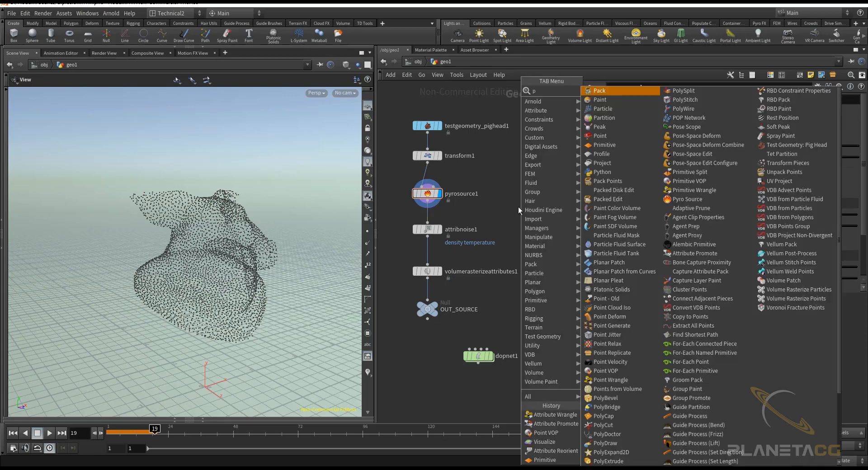
text(yr)
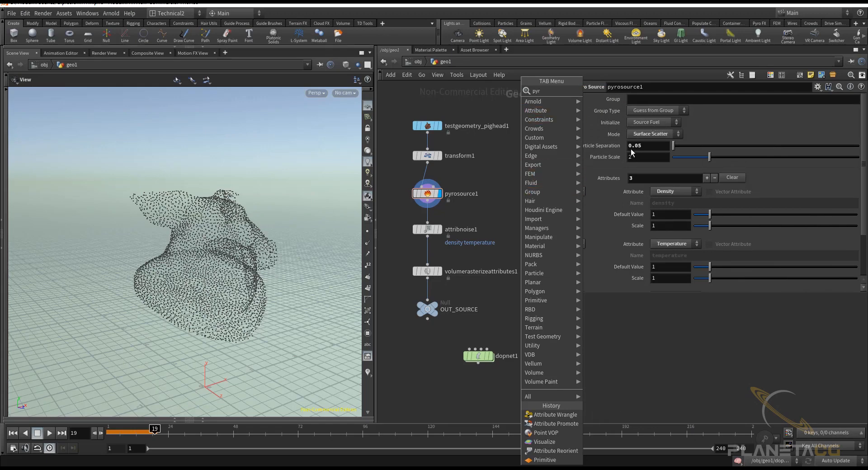
key(Escape)
Add a second Pyro Source node beside pyrosource1 and connect the output of transform1 to its first input.
key(Tab)
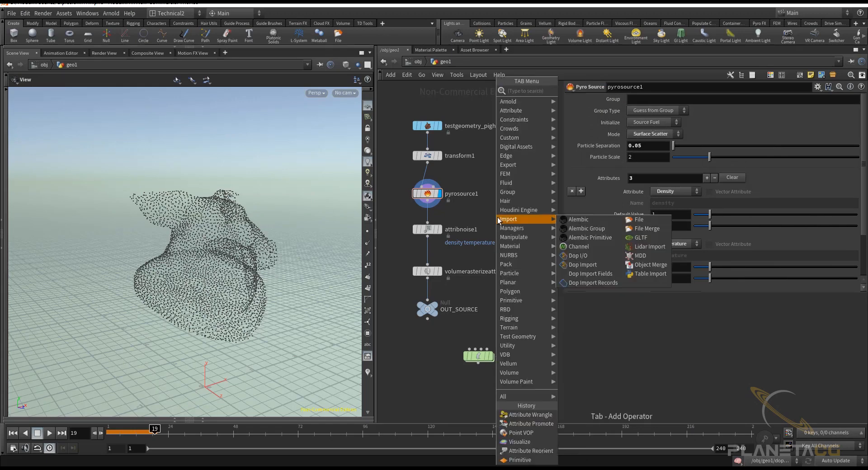
text(pyr)
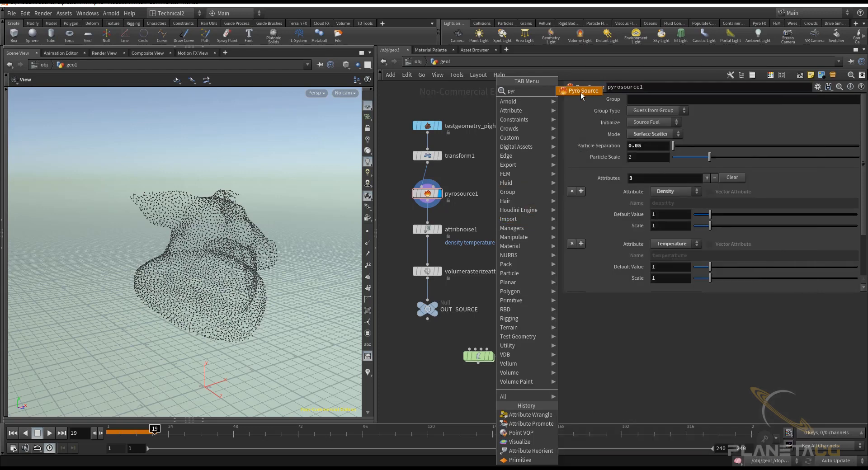
click(580, 92)
click(515, 186)
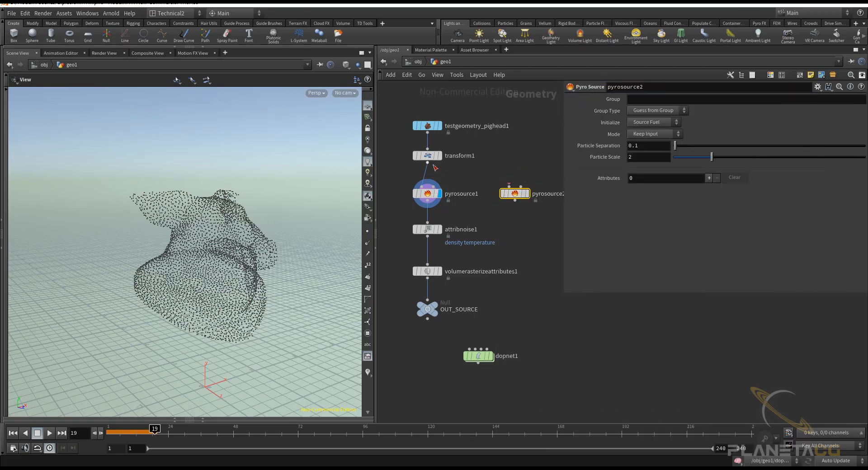
click(428, 161)
click(509, 185)
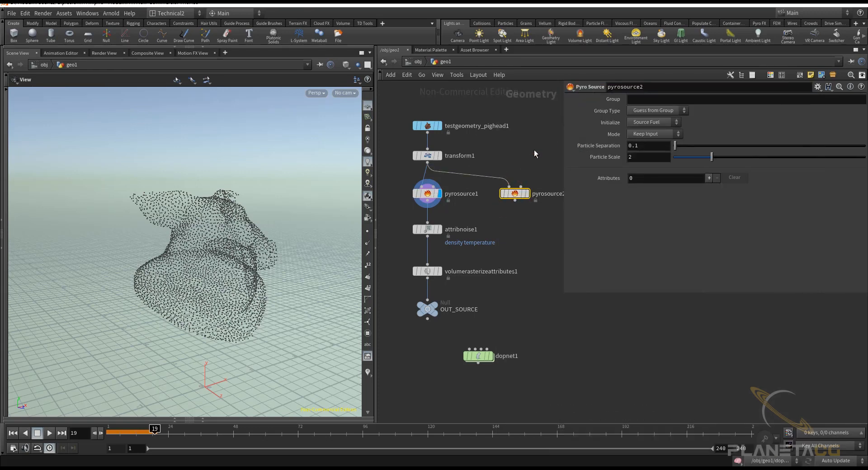
Display the output of pyrosource2 in the viewport and shift the node slightly in the network.
click(657, 123)
click(657, 122)
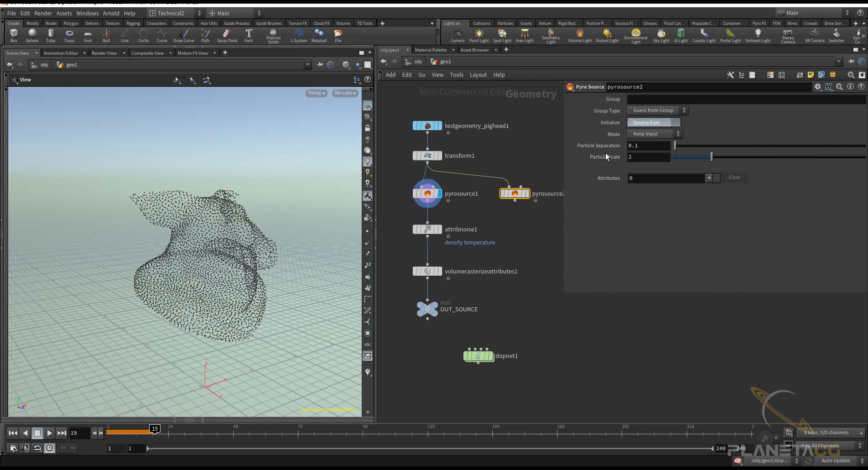
click(528, 200)
click(527, 193)
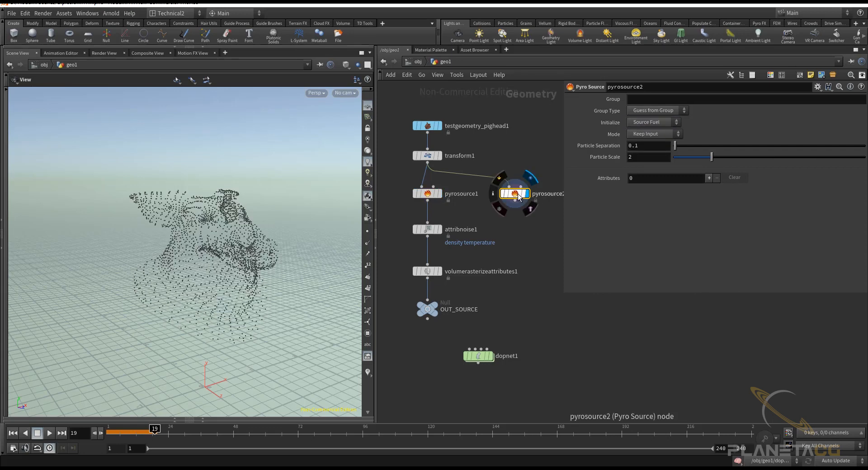
drag(515, 193, 523, 200)
Initialize pyrosource2 with Source Color, followed by Source Fuel.
click(676, 122)
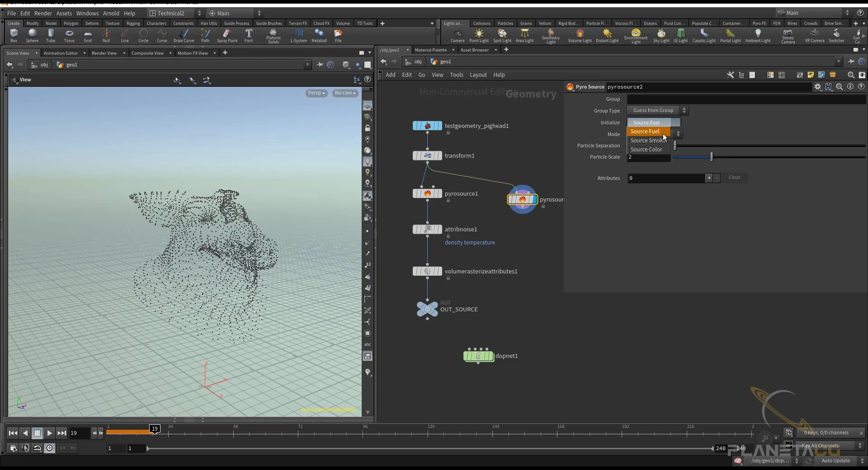
click(647, 148)
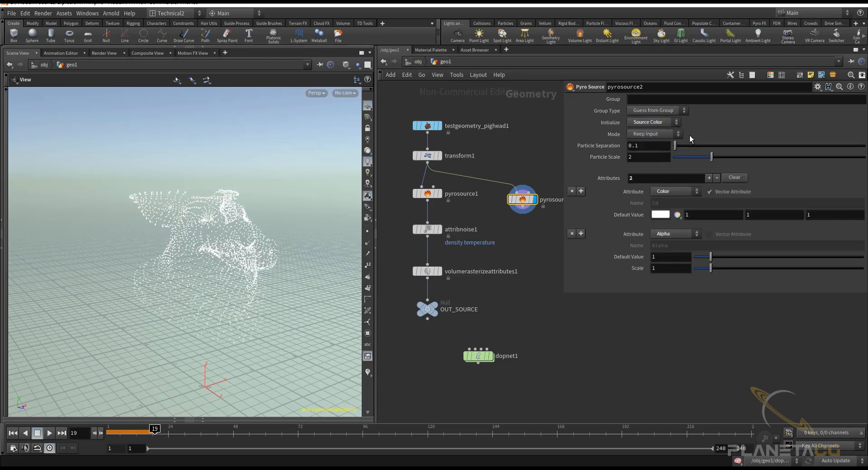
click(660, 123)
click(657, 130)
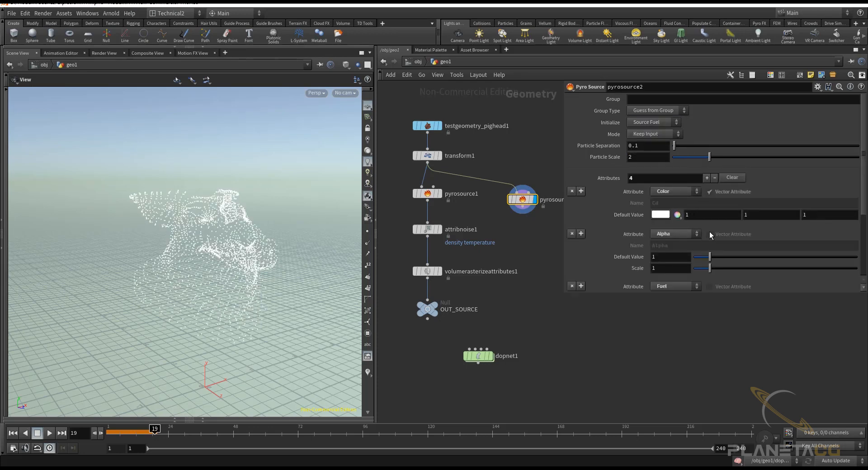
Remove the Color and Alpha attributes from pyrosource2.
click(572, 191)
click(572, 191)
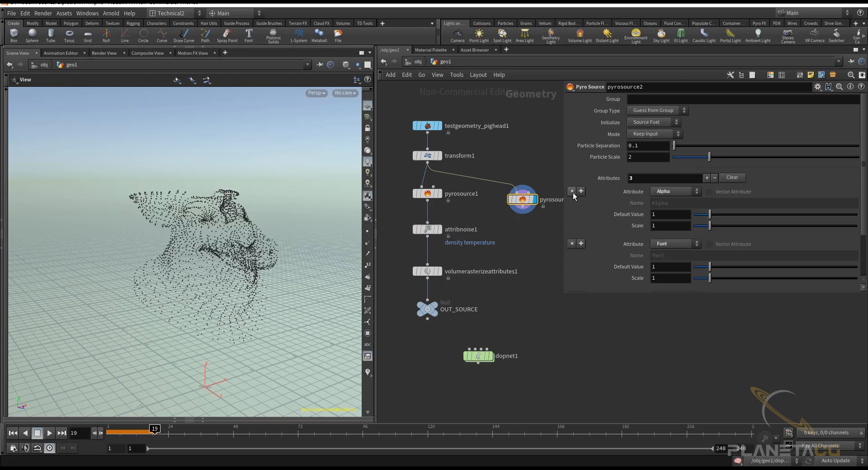
scroll(644, 217, down, 1)
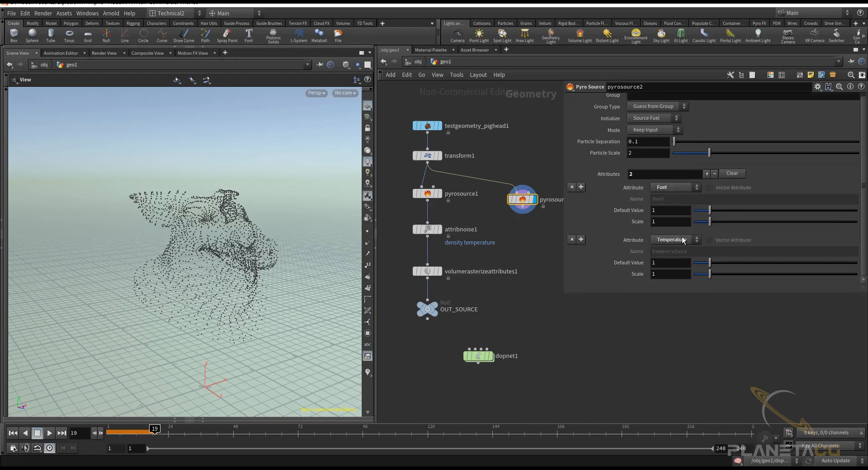
Compare the pig head mesh from transform1 with the Keep Input points of pyrosource2 by alternating which one is displayed.
drag(294, 210, 273, 206)
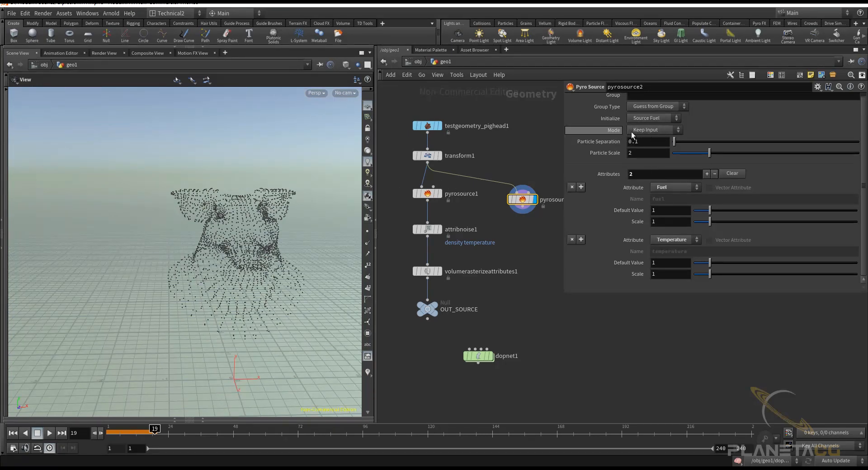
click(439, 155)
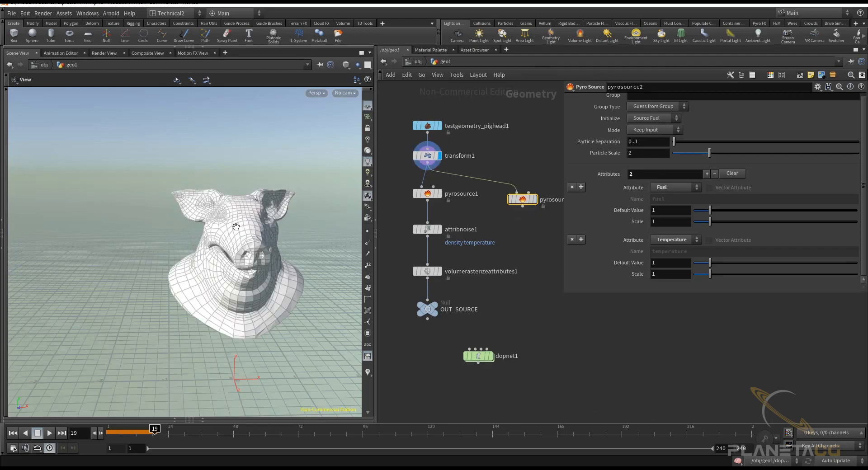
click(535, 200)
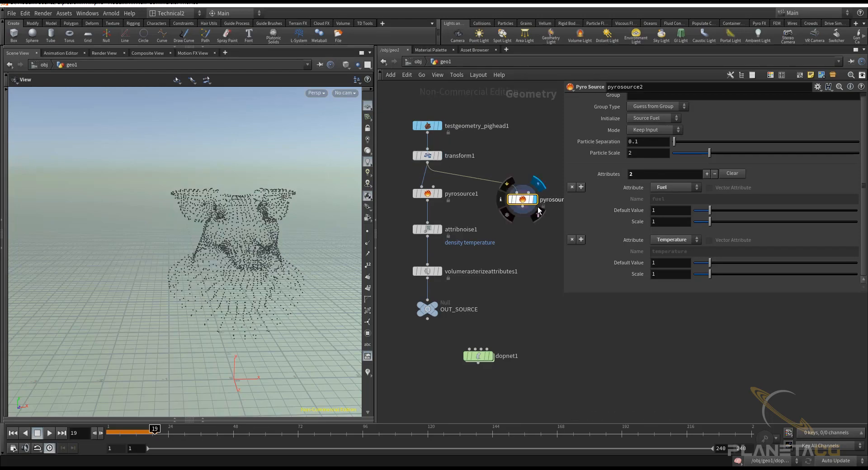
drag(225, 254, 254, 256)
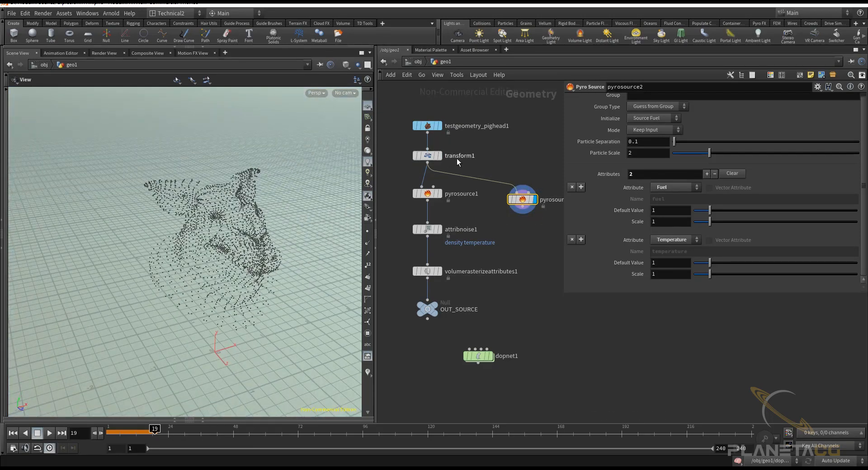
click(439, 155)
click(535, 199)
Set the mode of pyrosource2 to Surface Scatter and afterward to Volume Scatter, inspecting the points of each.
click(654, 129)
click(657, 139)
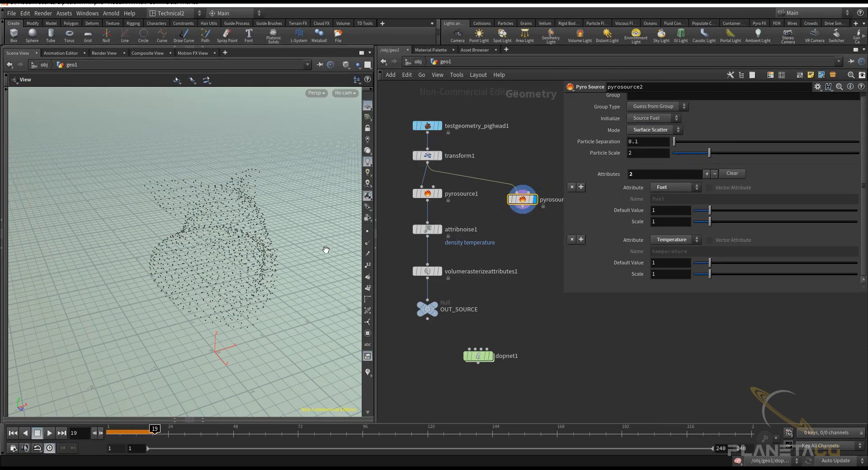
drag(326, 247, 244, 211)
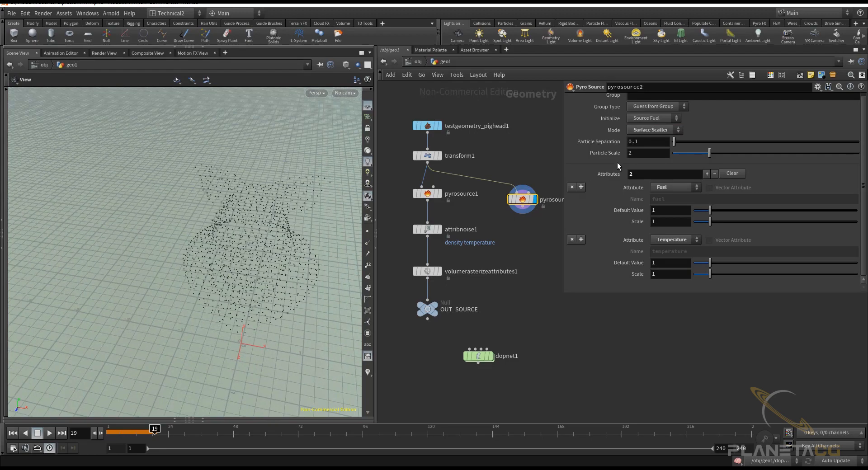
click(649, 156)
drag(326, 271, 296, 260)
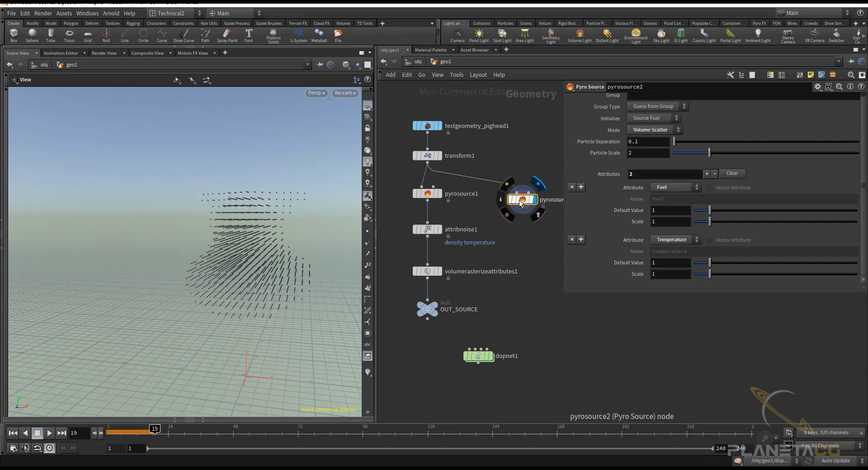
Review the point attributes in the node info of pyrosource2 and close it.
click(501, 200)
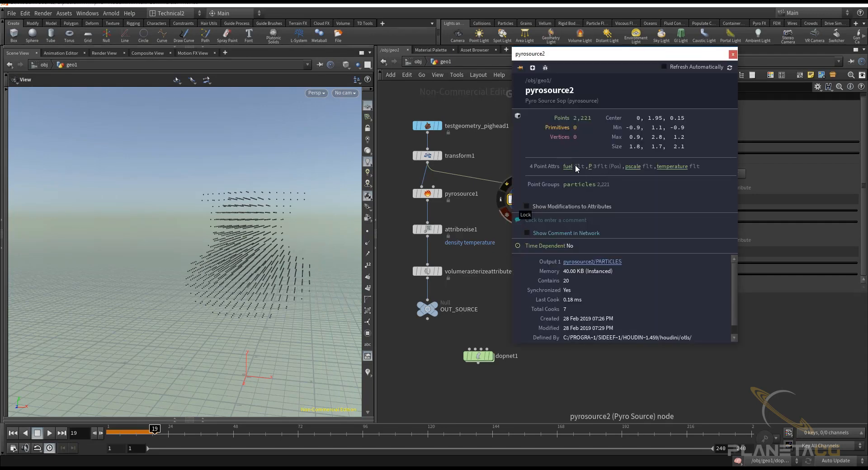
drag(667, 55, 413, 116)
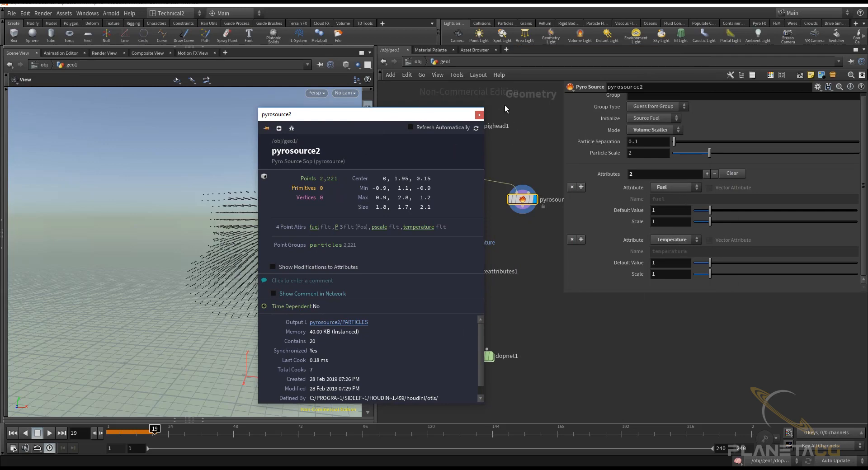
click(479, 116)
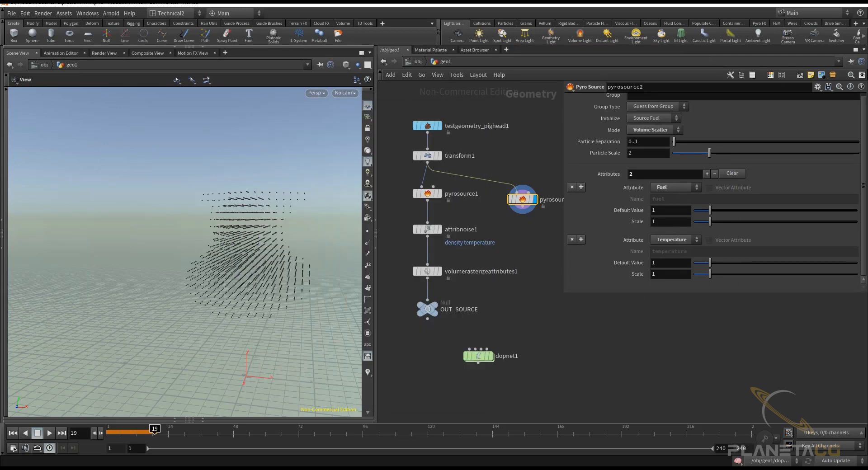
Bring up the hellolux7explosion scene, display the fuel_over_life particles, and return to the pig head scene.
drag(867, 59, 285, 36)
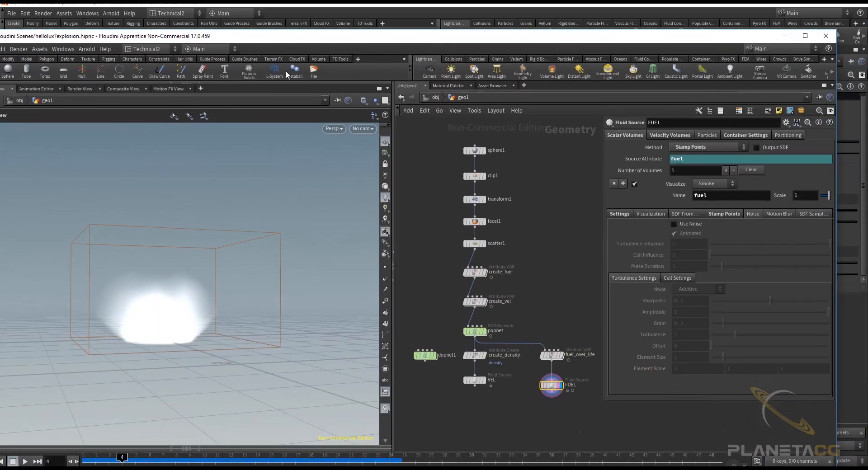
click(561, 355)
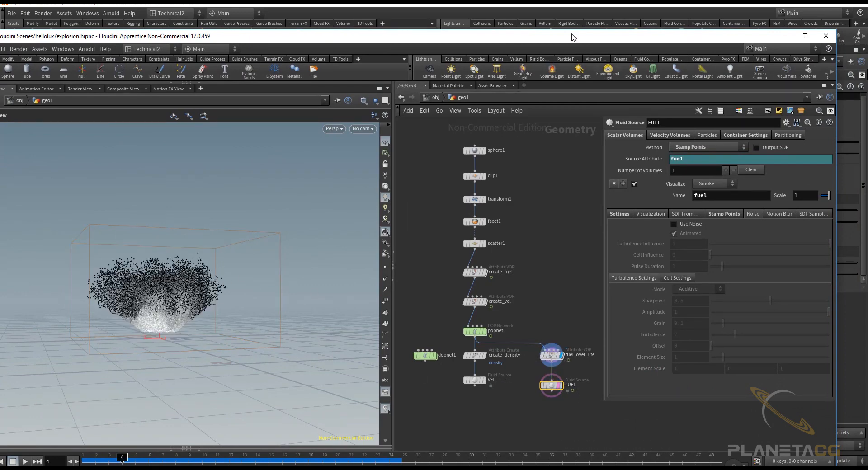
drag(524, 38, 867, 15)
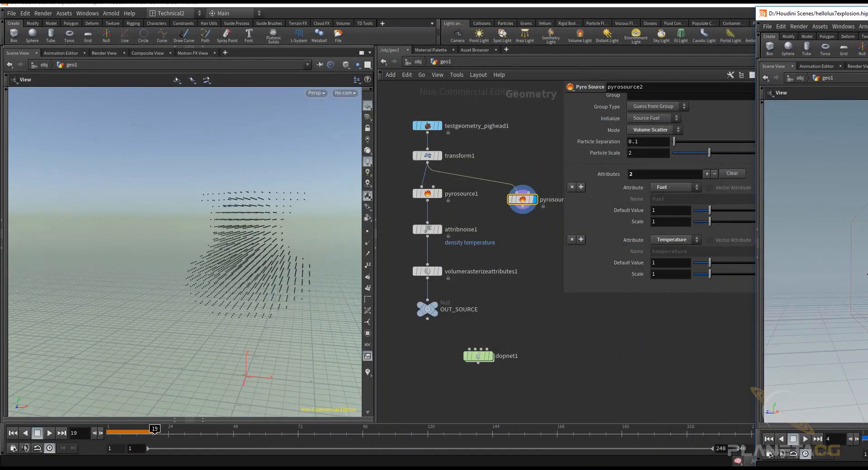
click(554, 145)
Check the fuel attribute in the node info of pyrosource2 again and move the node slightly up in the network.
mouse_move(247, 234)
mouse_down()
mouse_move(266, 242)
mouse_move(262, 231)
mouse_up()
mouse_move(535, 202)
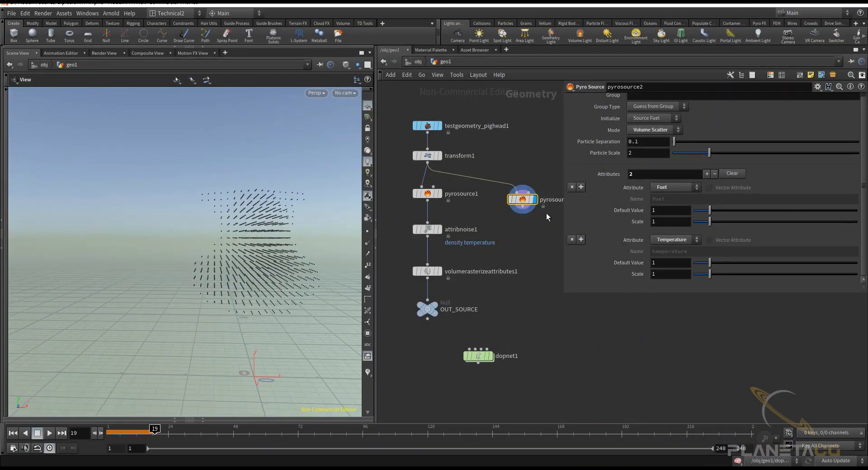
click(498, 200)
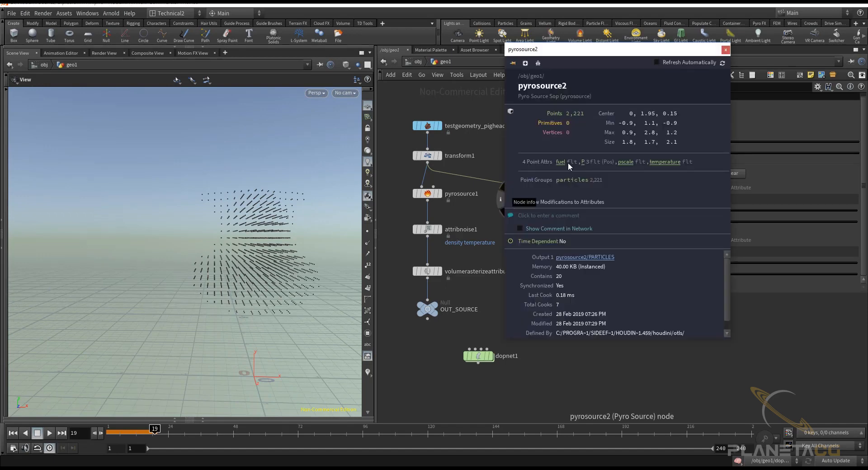
click(724, 51)
drag(532, 202, 534, 192)
middle_drag(524, 214, 510, 225)
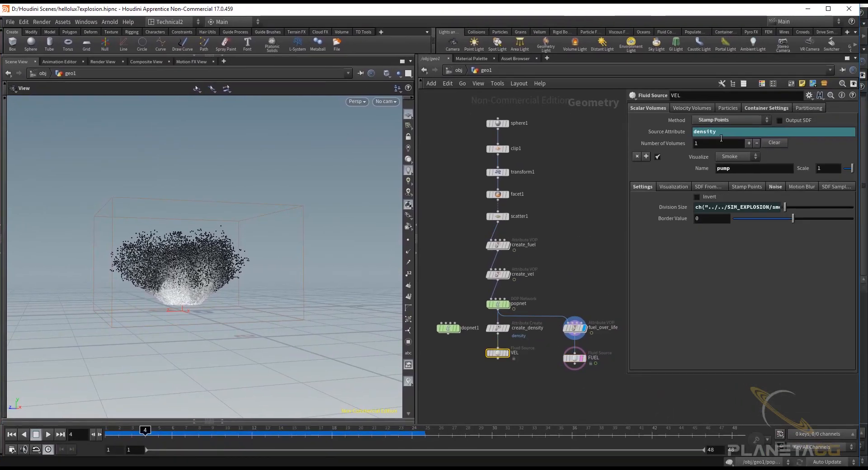
Show the noise settings of the VEL Fluid Source in the hellolux7explosion scene.
click(775, 187)
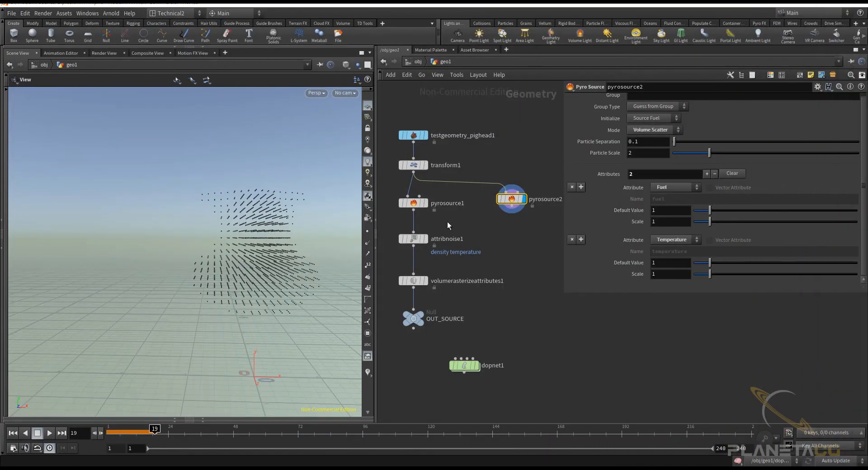
Add an Attribute Noise node below pyrosource2 in the pig head scene and connect the output of pyrosource2 to it.
click(414, 239)
key(Tab)
text(at)
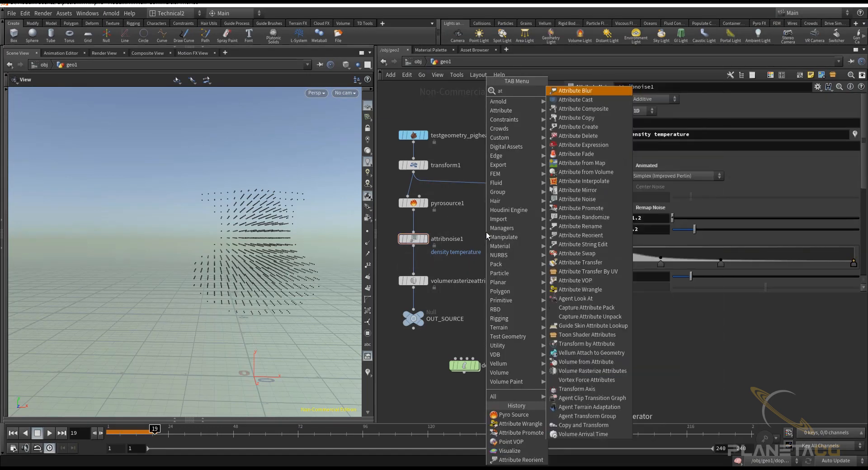
click(606, 199)
click(520, 241)
click(512, 212)
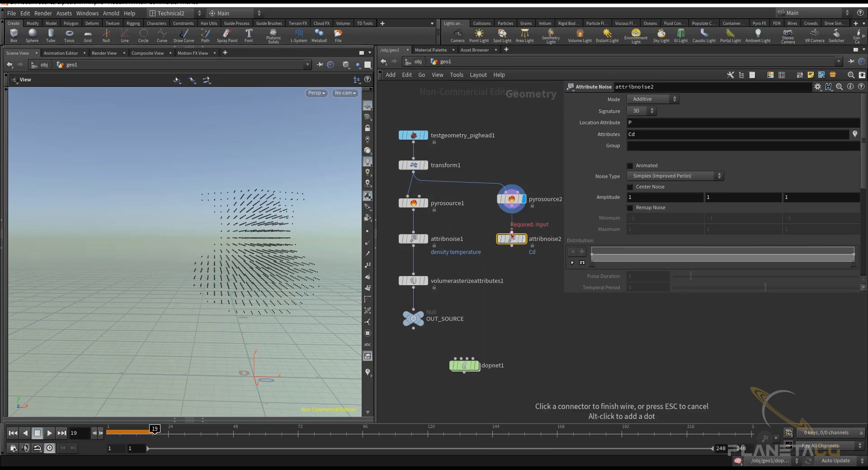
click(512, 233)
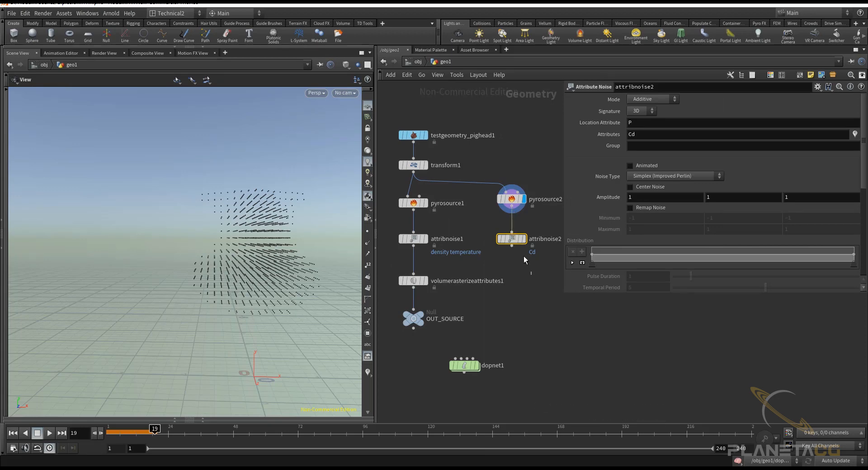
Set the Attributes of attribnoise2 to fuel temperature and its Signature to 1D.
click(655, 133)
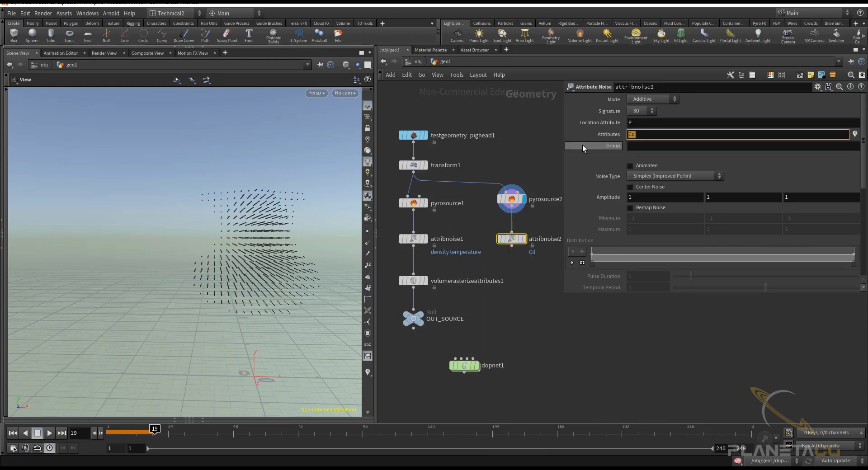
text(fuel temperatura)
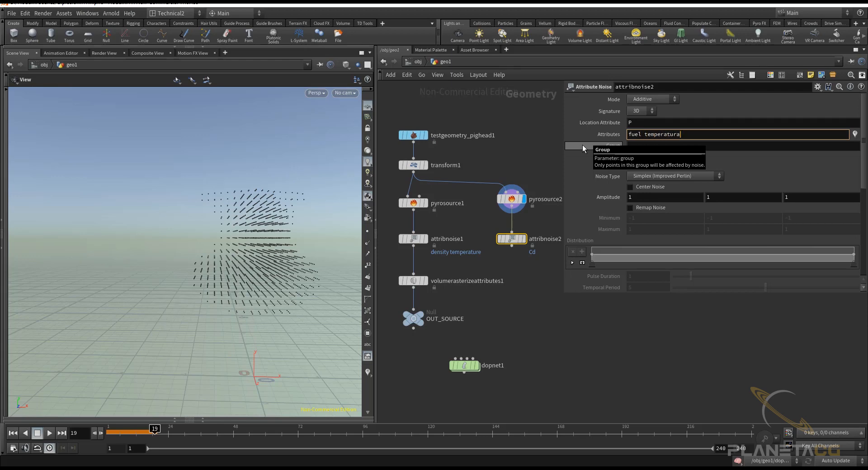
key(BackSpace)
text(erature)
key(Return)
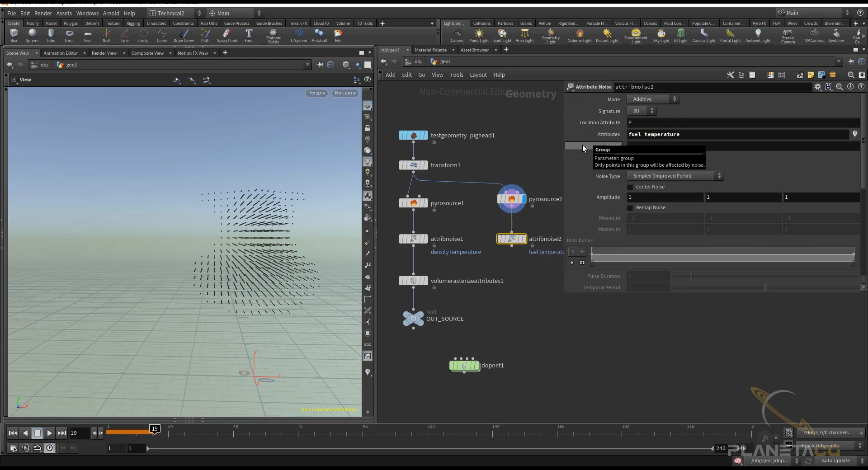
click(645, 110)
click(640, 112)
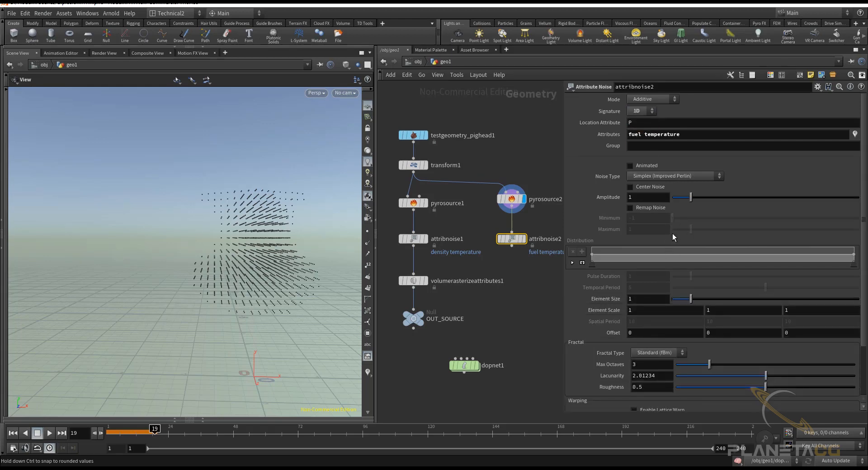
Reveal the Geometry Spreadsheet, compare the fuel and temperature values of pyrosource2 and attribnoise2, and inspect the displayed attribnoise2 points.
click(202, 418)
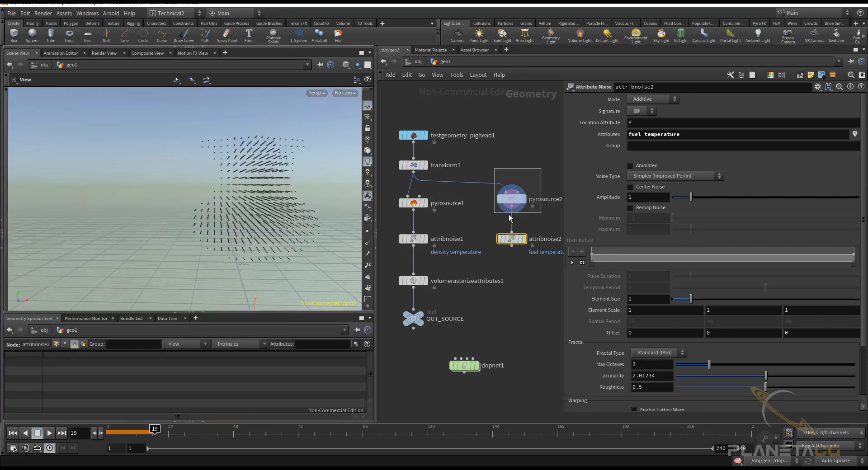
click(508, 200)
click(58, 344)
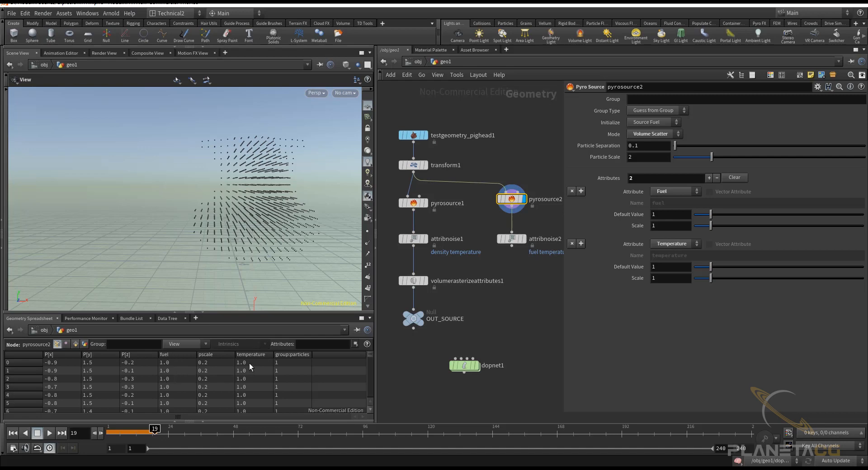
drag(521, 213, 522, 213)
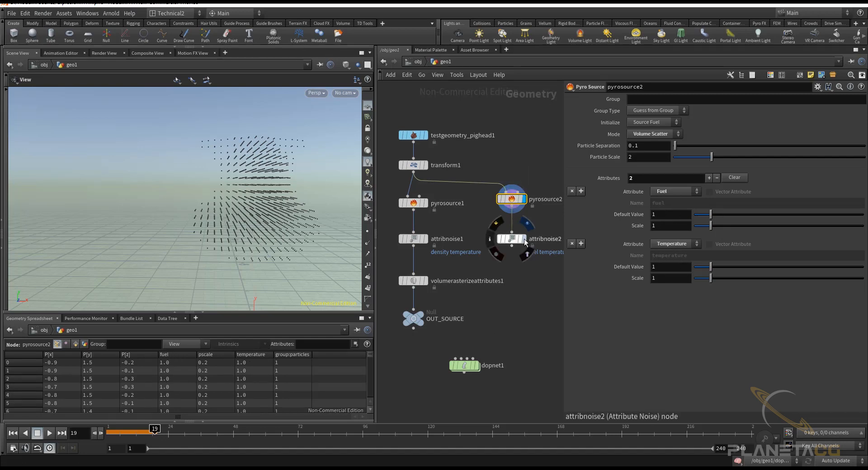
drag(542, 224, 492, 269)
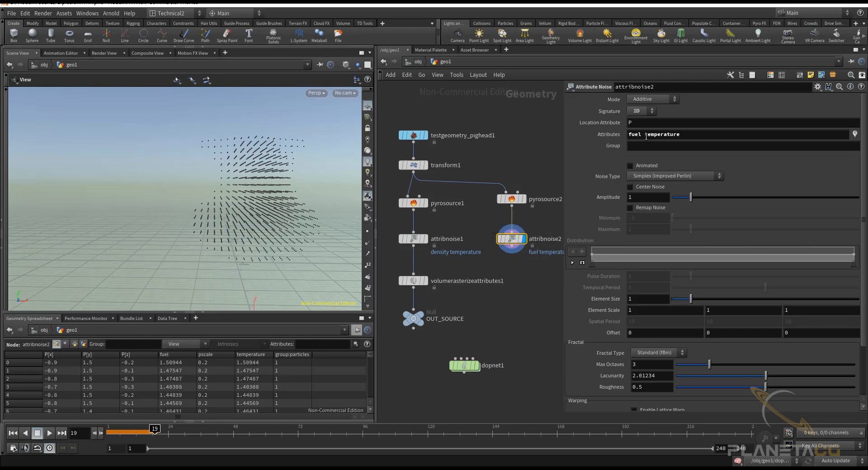
drag(648, 135, 613, 136)
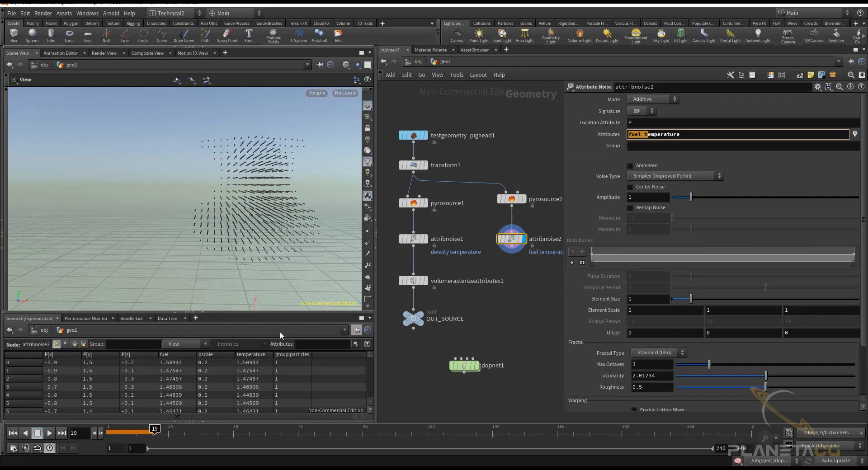
drag(253, 208, 233, 194)
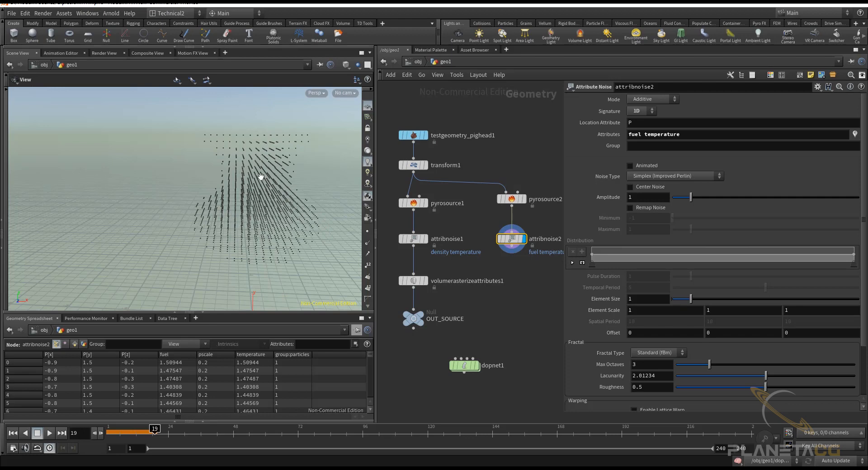
drag(260, 177, 244, 203)
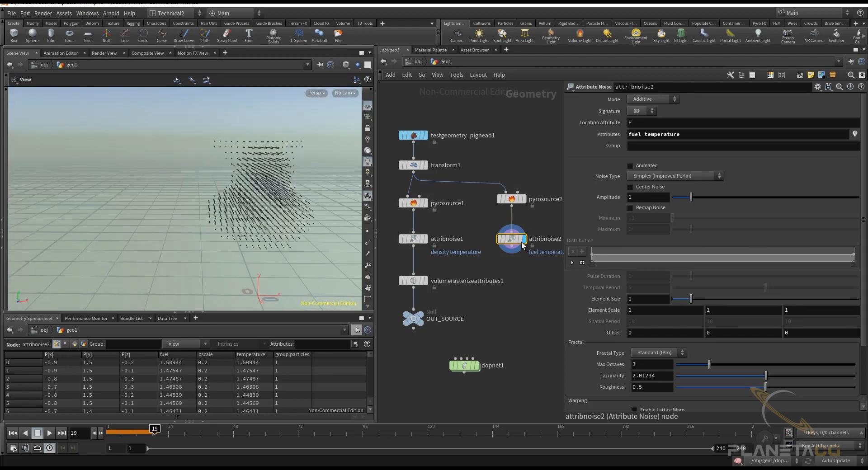
Align pyrosource2 with pyrosource1, move attribnoise2 slightly closer to it, and check the point attributes in attribnoise2's node info.
drag(511, 202, 488, 251)
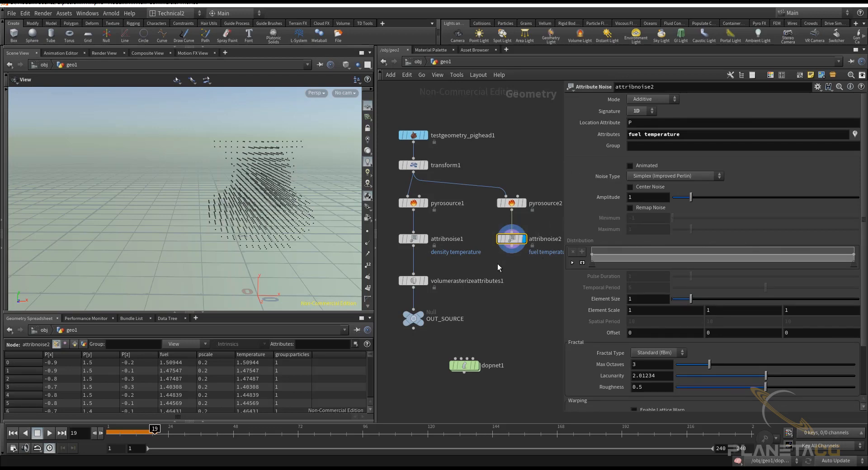
mouse_move(518, 245)
drag(518, 245, 518, 241)
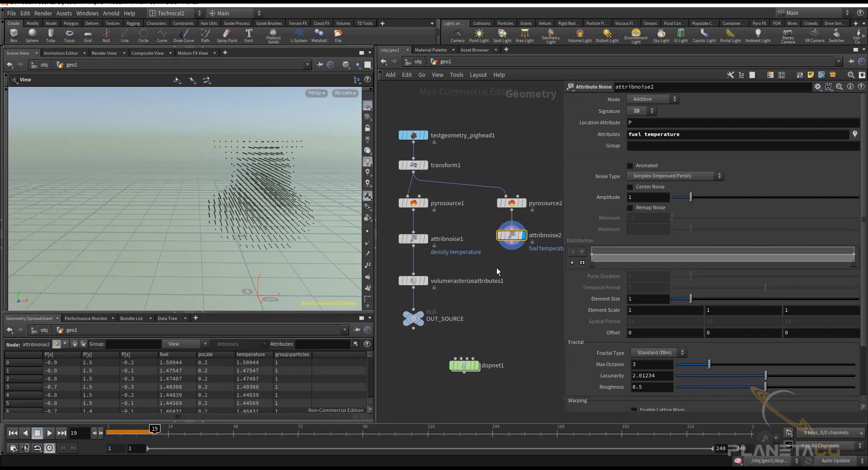
middle_drag(493, 289, 478, 293)
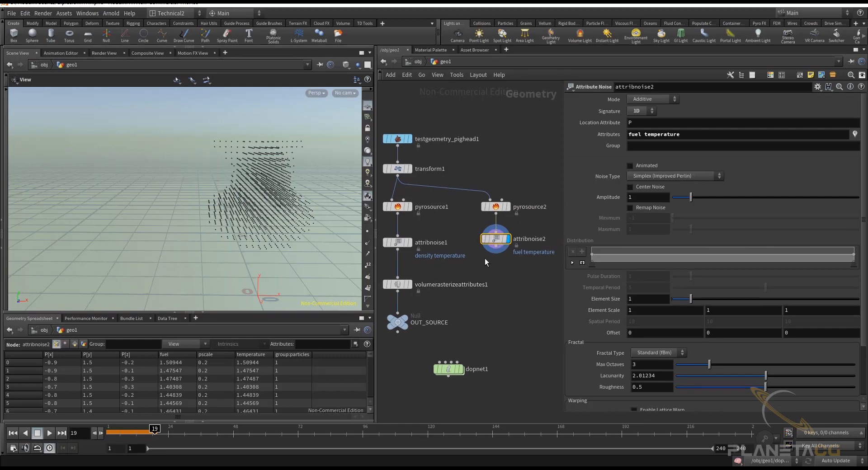
middle_click(493, 244)
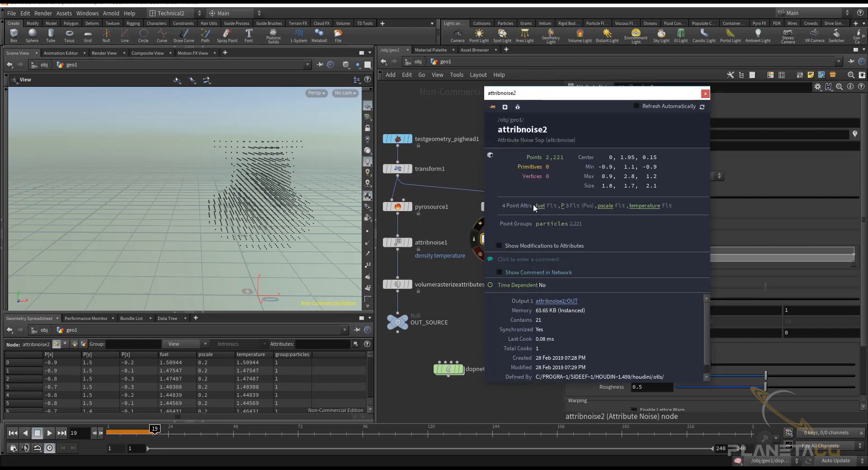
click(704, 93)
double_click(485, 285)
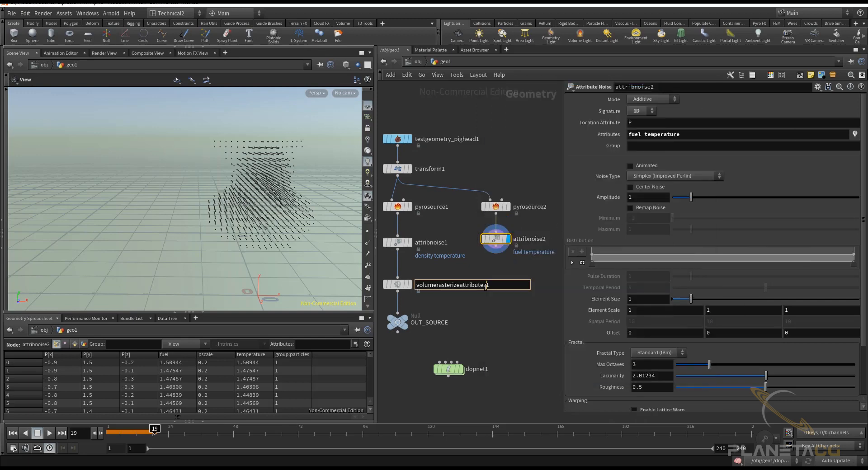
click(457, 313)
Add a Volume Rasterize Attributes node below attribnoise2, connect attribnoise2's output to it, and display the new node.
key(Tab)
text(vol)
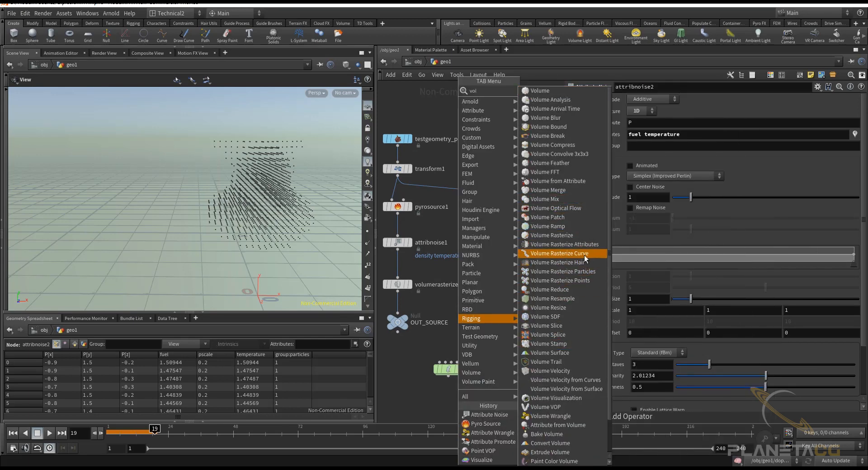
click(565, 244)
click(498, 294)
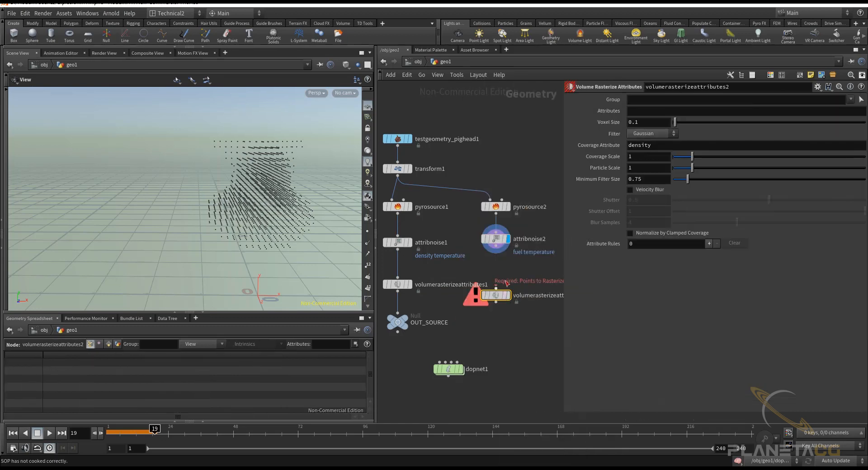
drag(497, 248, 496, 287)
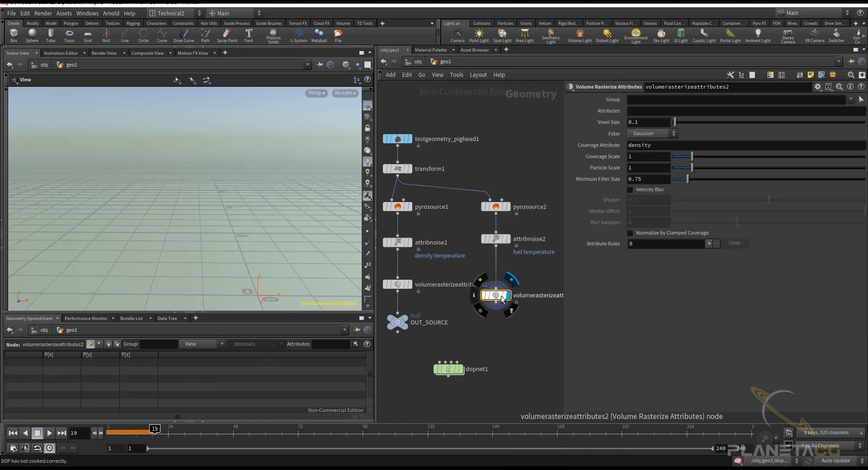
Set the Attributes of volumerasterizeattributes2 to fuel temperature and move the node closer to attribnoise2.
click(635, 113)
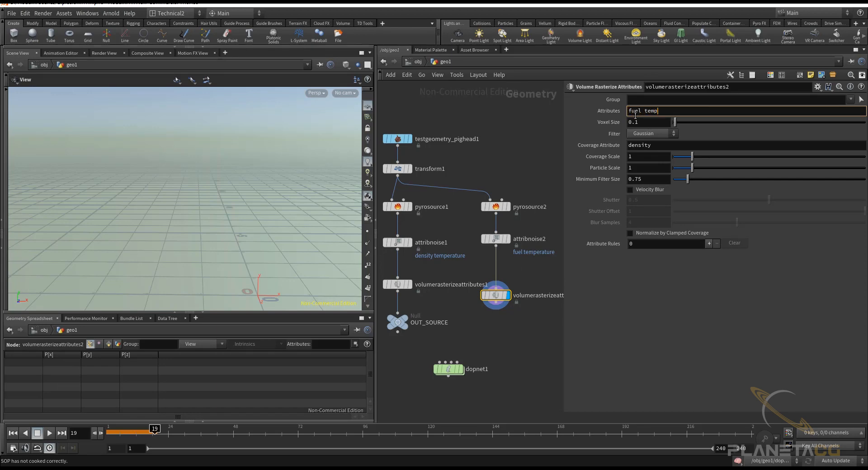
key(Return)
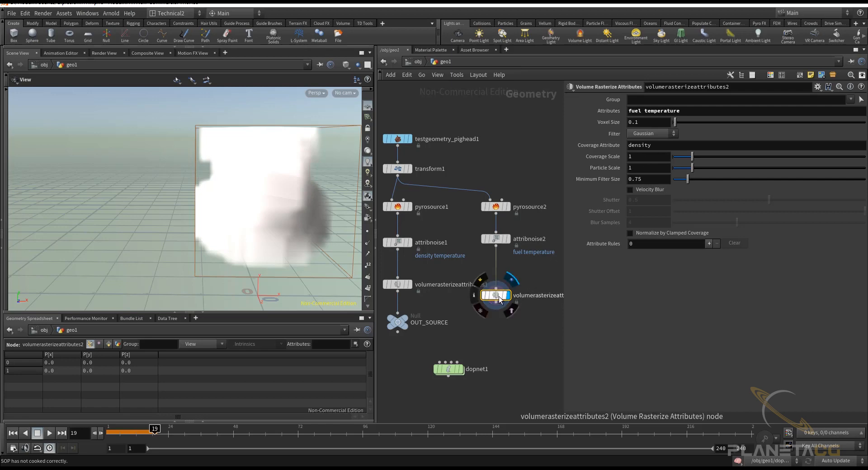
drag(500, 299, 500, 282)
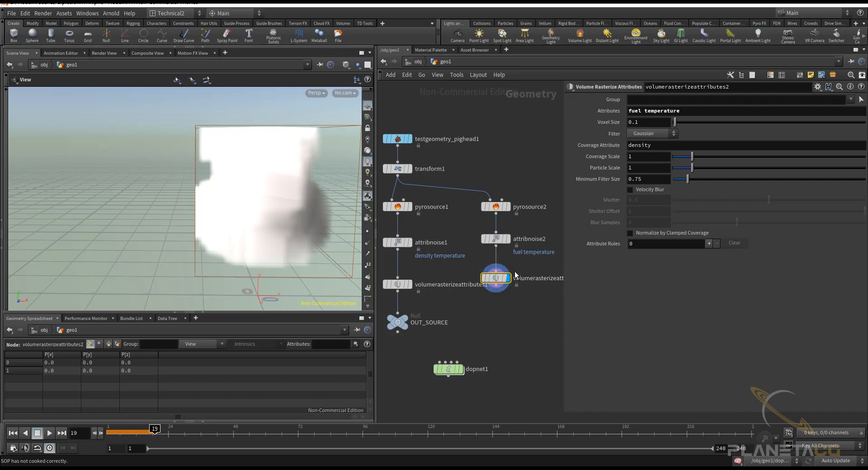
Check the node info of attribnoise2 and volumerasterizeattributes2 to compare the point attributes with the rasterized volumes.
click(500, 240)
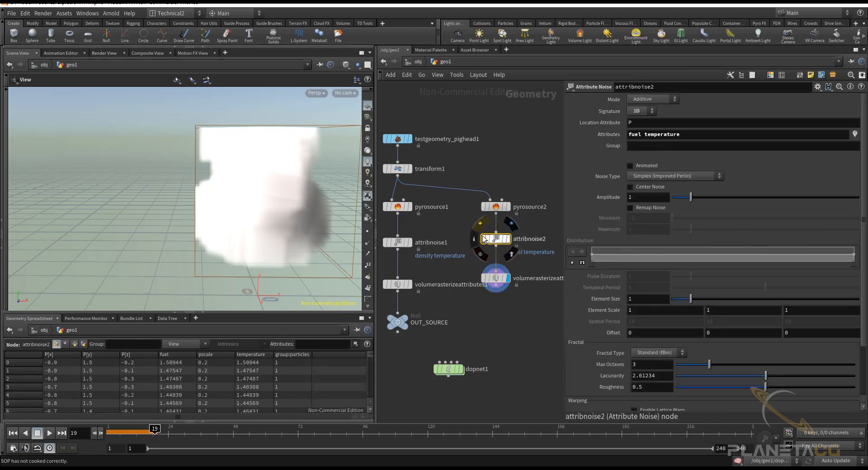
click(473, 238)
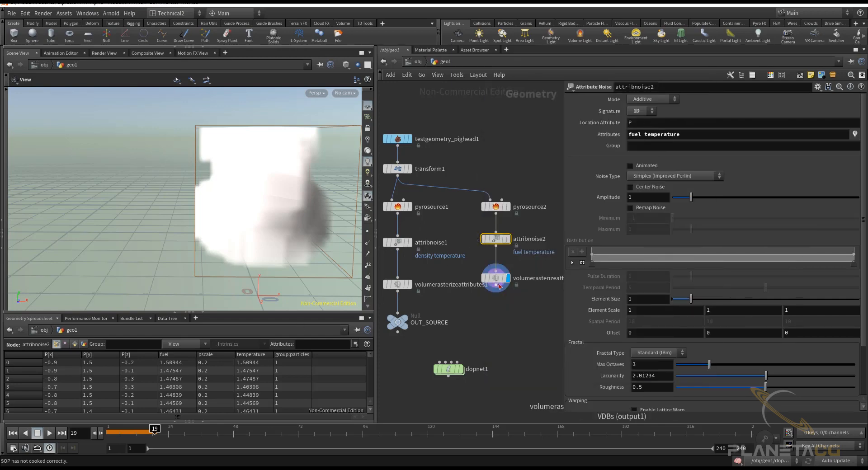
click(474, 277)
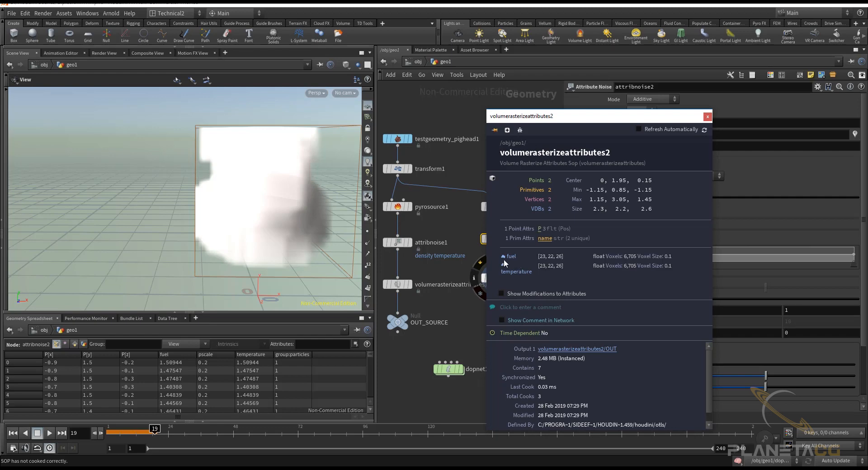
drag(568, 130, 521, 126)
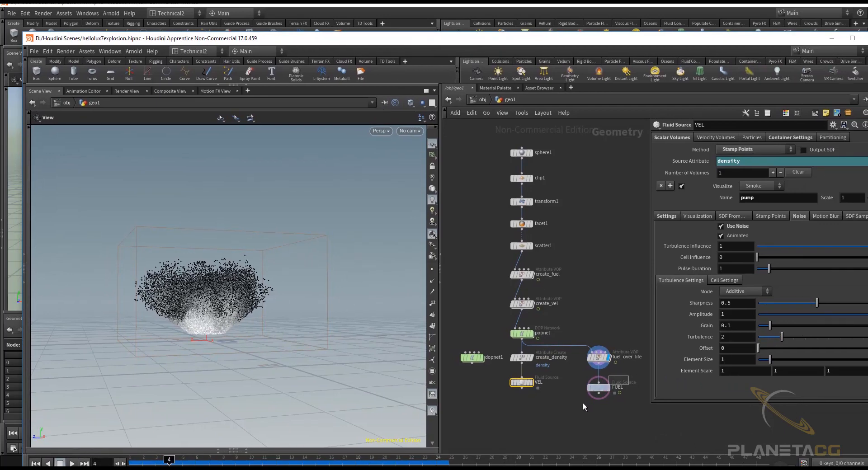
Check the volumes in the FUEL Fluid Source's node info in the hellolux7explosion scene and return to the pig head scene.
click(604, 385)
click(582, 387)
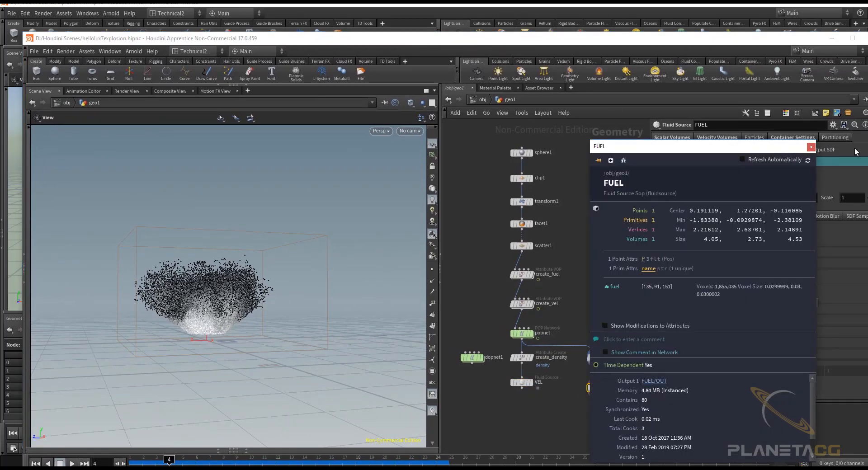
click(811, 146)
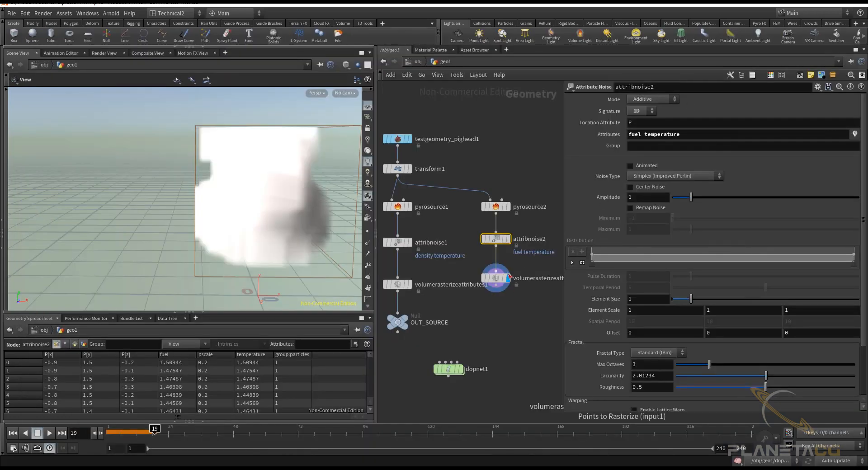
Check the volumes in volumerasterizeattributes2's node info again and review its Coverage Attribute setting.
click(502, 280)
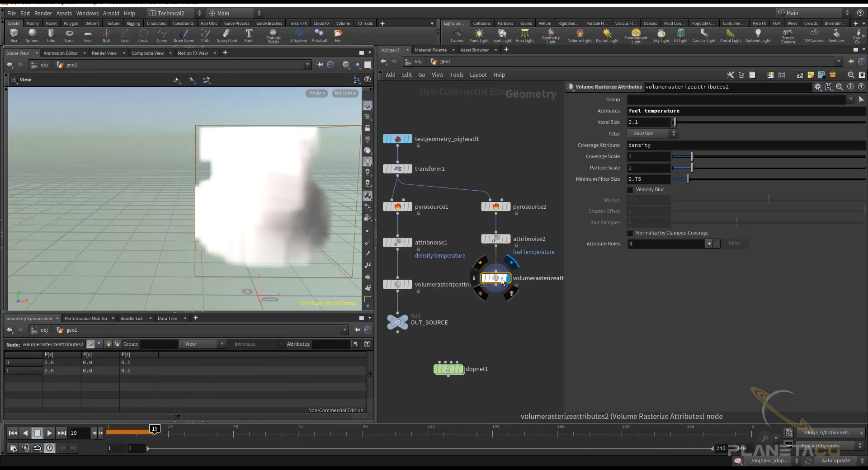
click(474, 278)
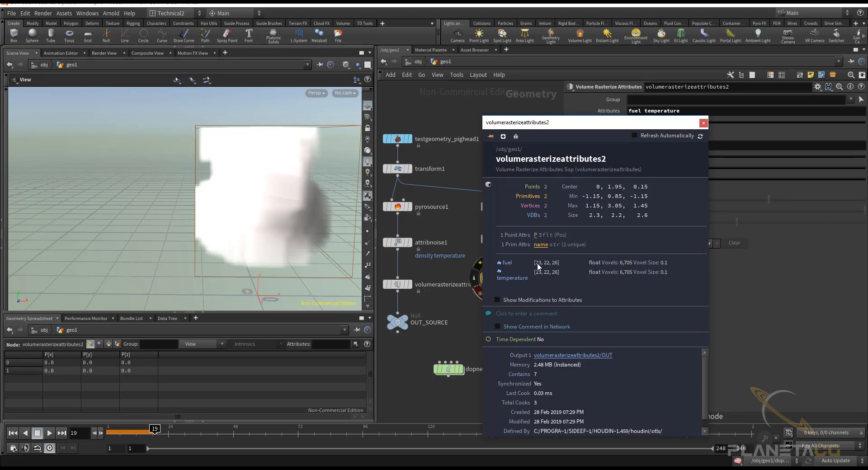
click(703, 124)
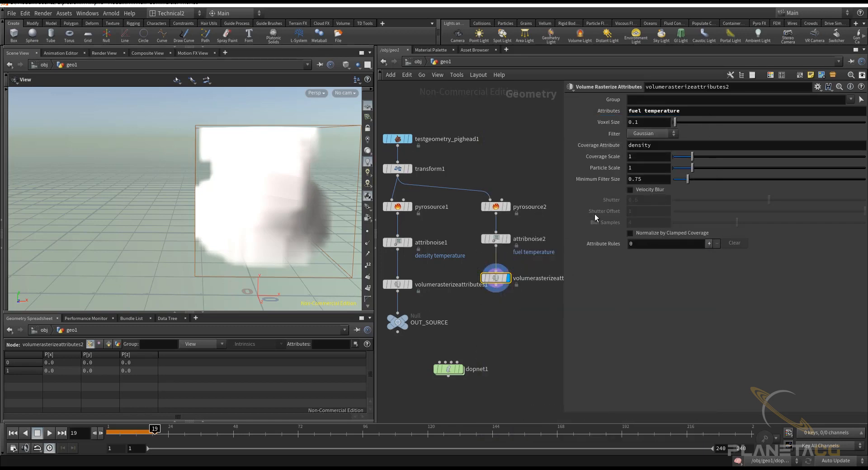
key(Return)
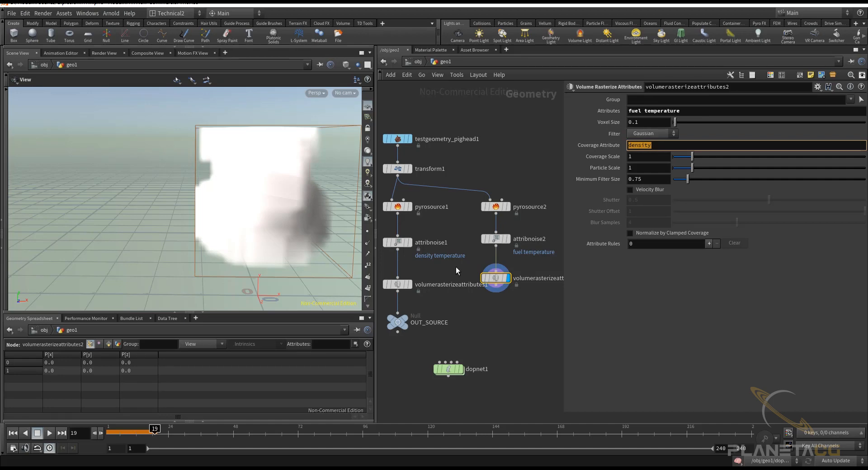
Inspect the initial data settings of smokeobject1 inside dopnet1 and return to the geo1 network.
double_click(448, 368)
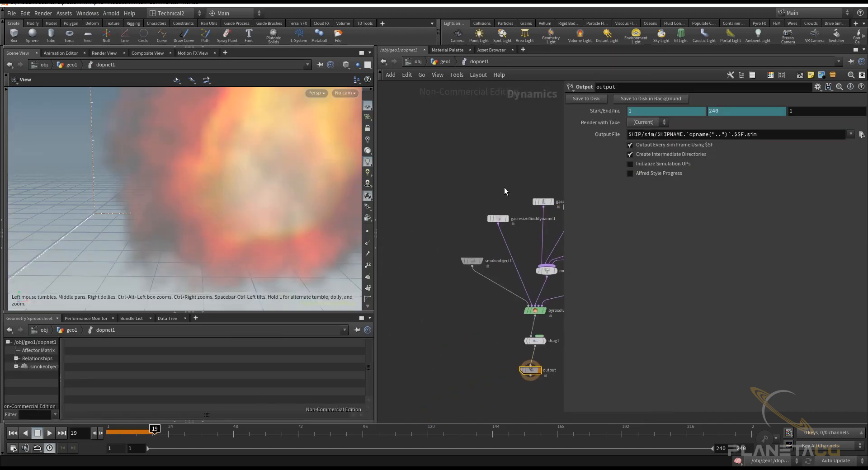
click(471, 261)
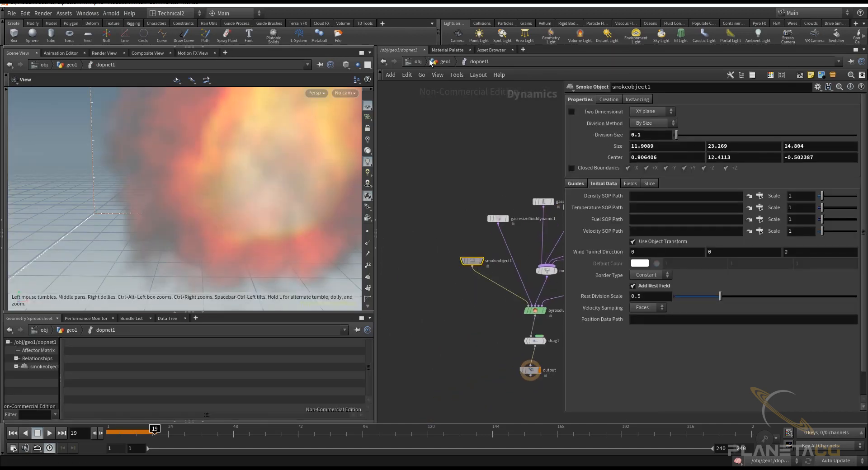
click(432, 62)
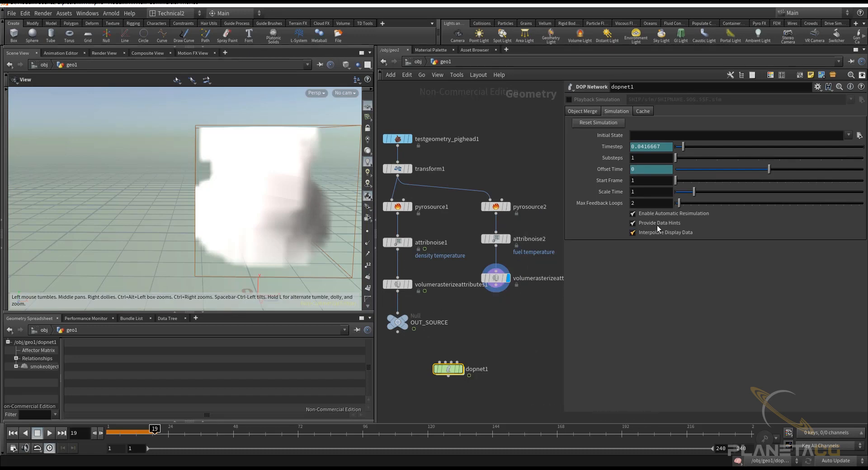
Duplicate the OUT_SOURCE null beneath volumerasterizeattributes2 as the output of the fuel and temperature branch.
click(501, 278)
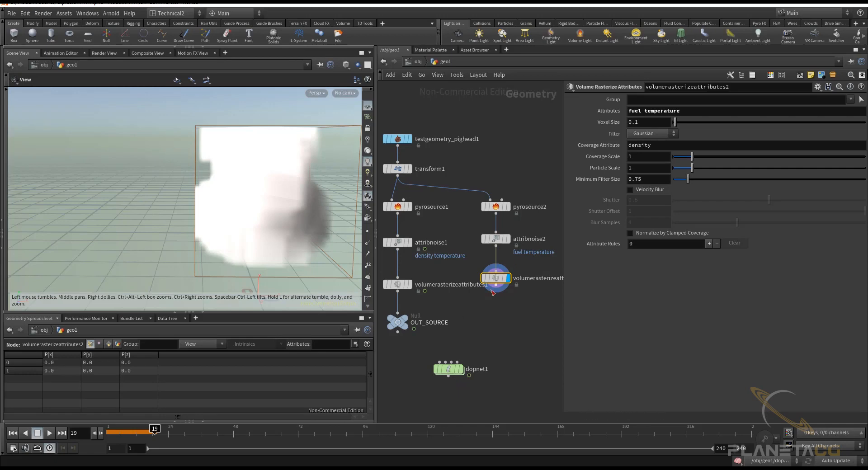
alt+drag(412, 329, 491, 317)
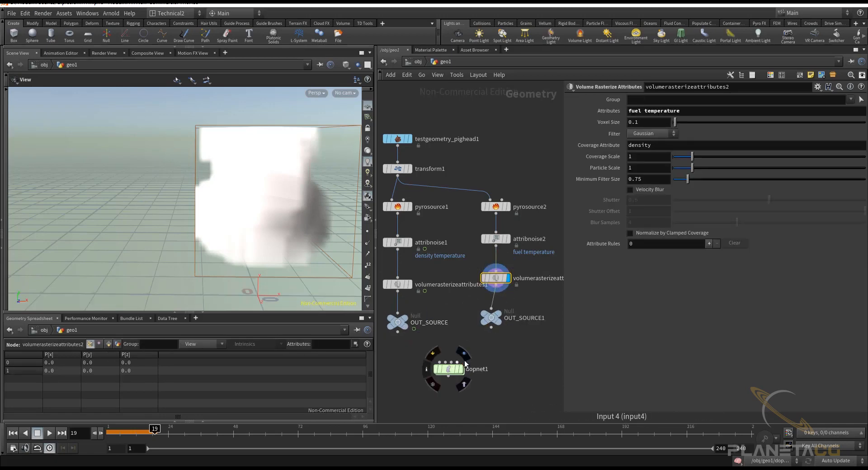
Open the dopnet1 network and enlarge the network area to examine the nodes feeding pyrosolver1.
double_click(449, 370)
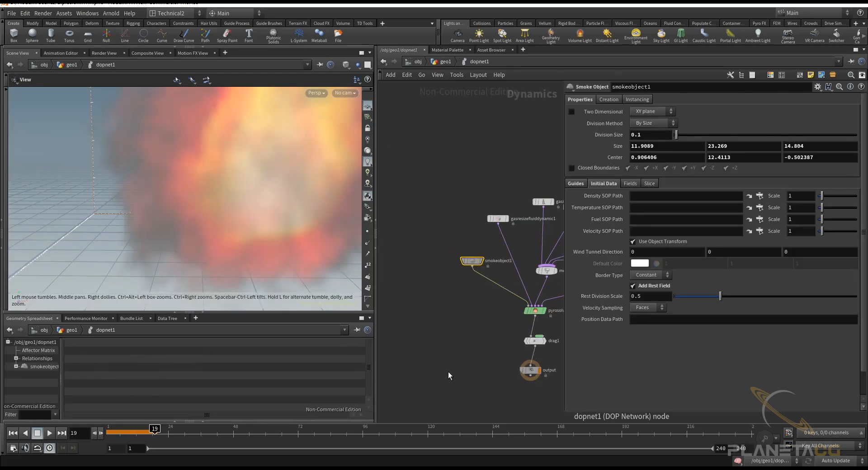
scroll(469, 284, down, 3)
middle_drag(468, 284, 444, 322)
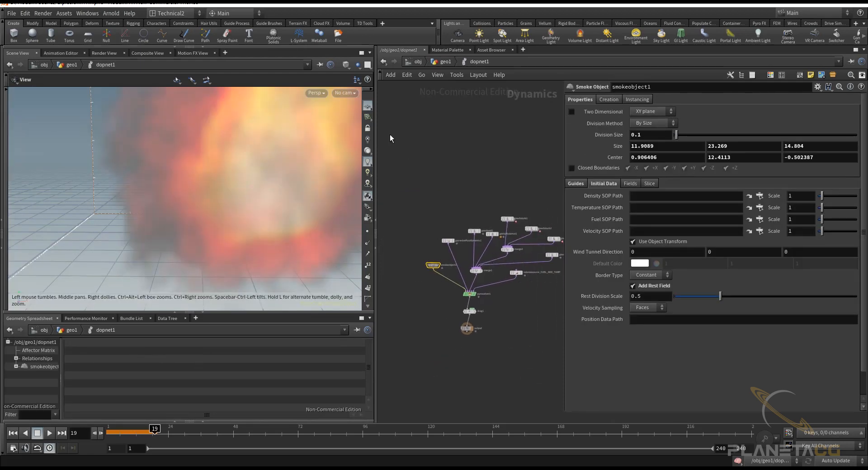
drag(376, 131, 279, 131)
scroll(467, 286, up, 3)
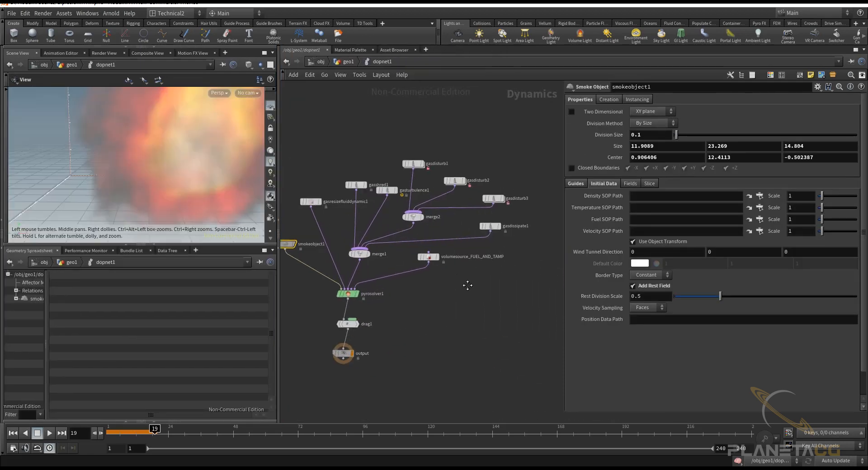
scroll(510, 277, up, 1)
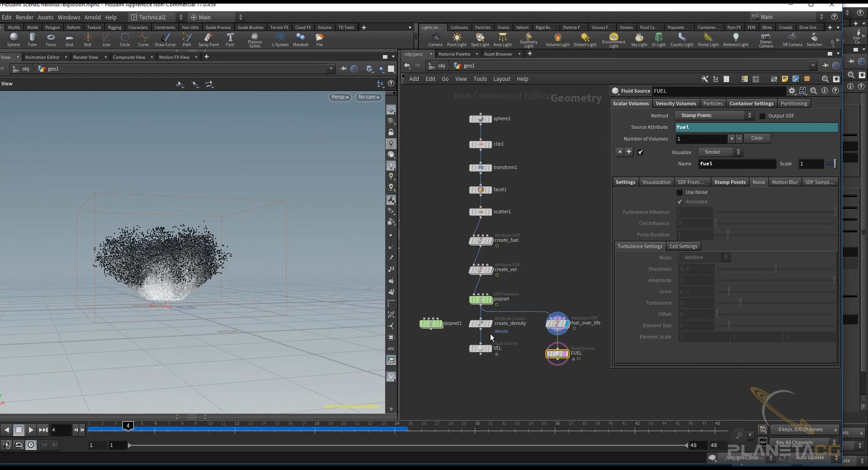
double_click(431, 323)
drag(637, 261, 614, 307)
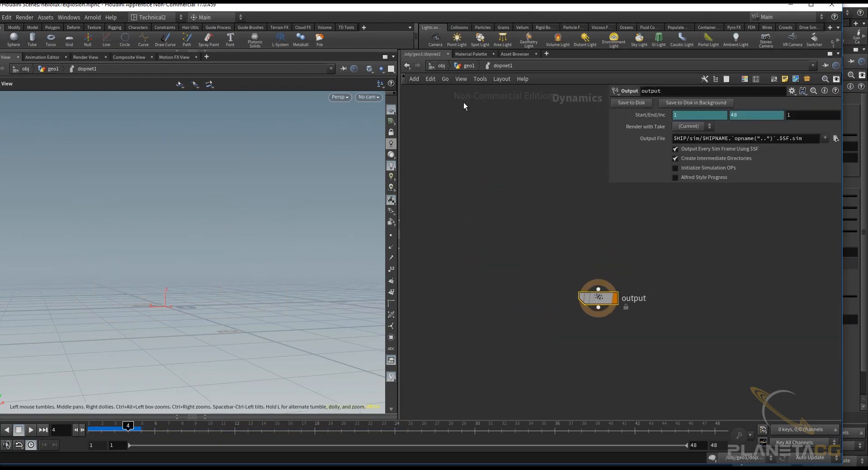
click(465, 66)
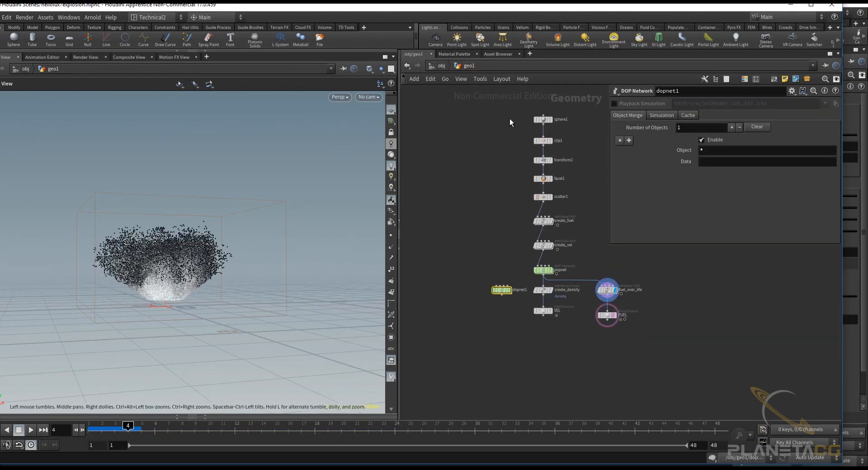
Open the SIM_EXPLOSION network in the old explosion scene and review sourcevolume1's SOP To DOP Bindings for the fuel source.
click(440, 66)
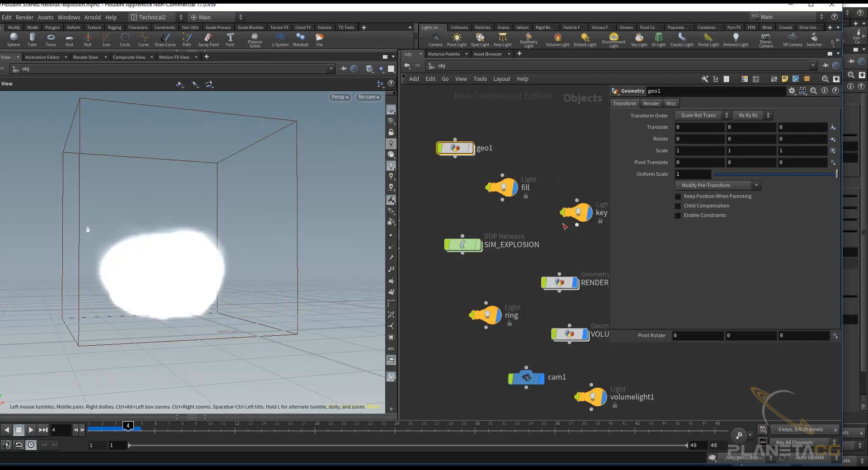
click(469, 244)
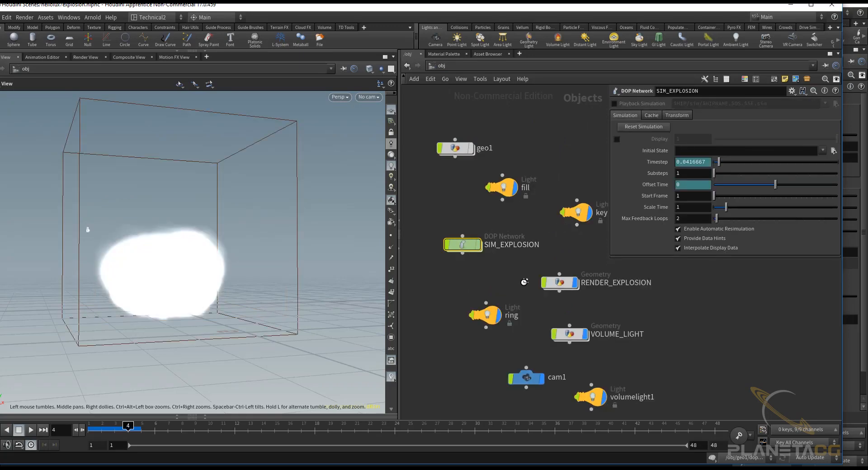
key(i)
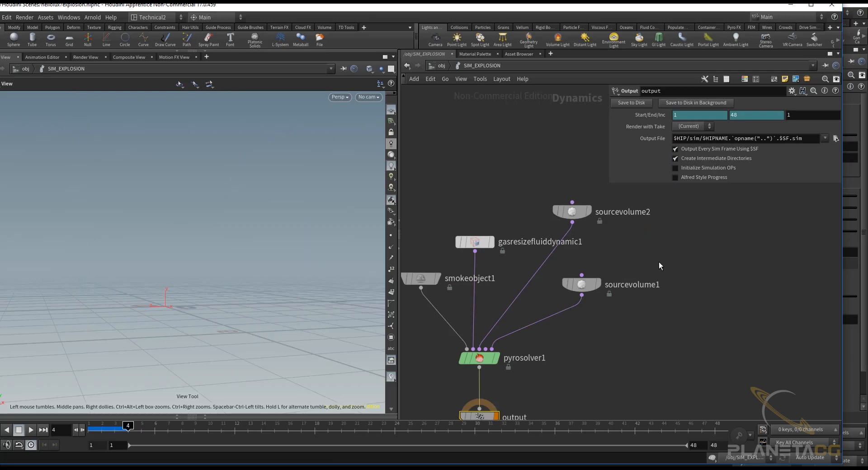
click(582, 284)
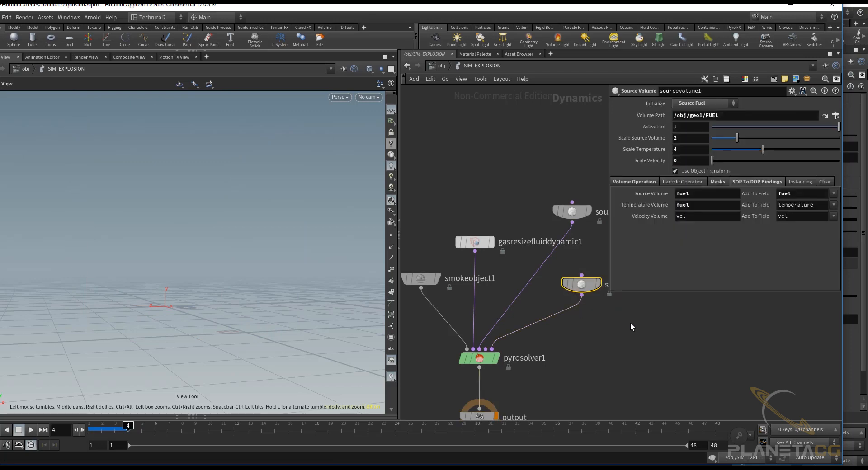
middle_drag(630, 322, 599, 362)
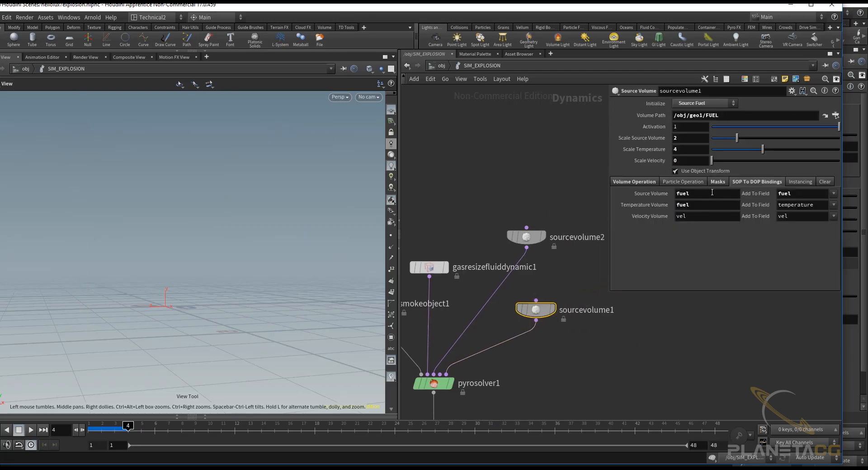
drag(712, 192, 643, 195)
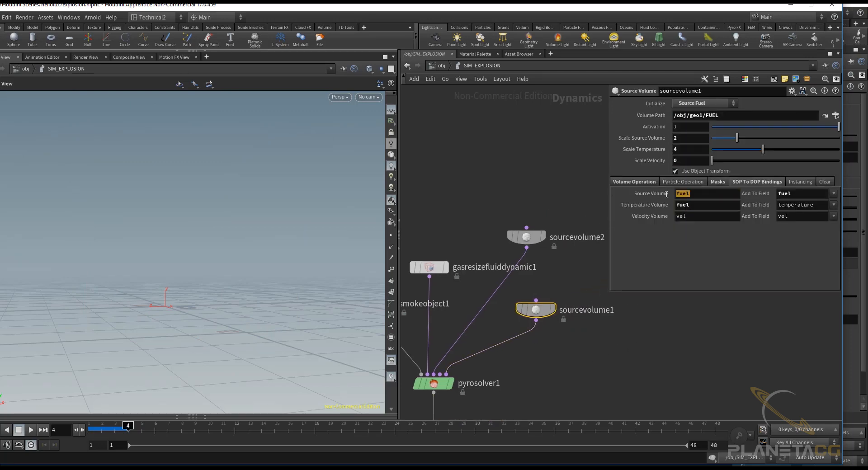
drag(803, 195, 725, 194)
Return to the pig head scene and add a Volume Source node beside volumesource_FUEL_AND_TAMP in dopnet1.
drag(579, 5, 425, 48)
click(450, 276)
drag(499, 52, 867, 68)
key(Tab)
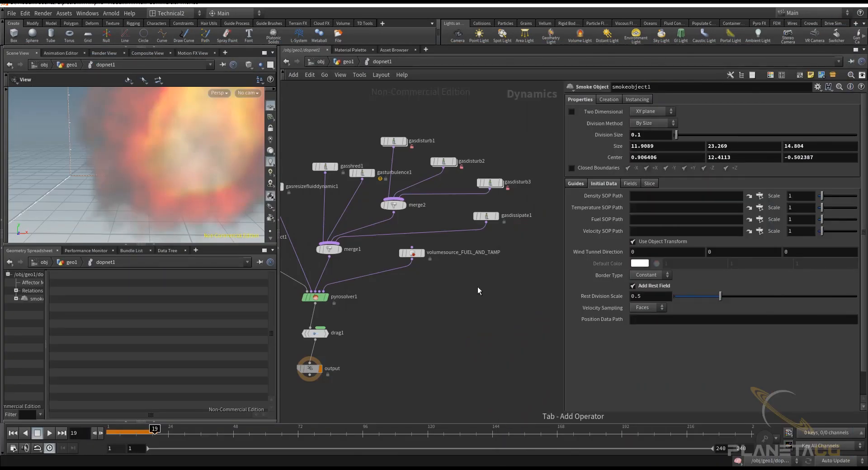
mouse_move(478, 286)
click(581, 192)
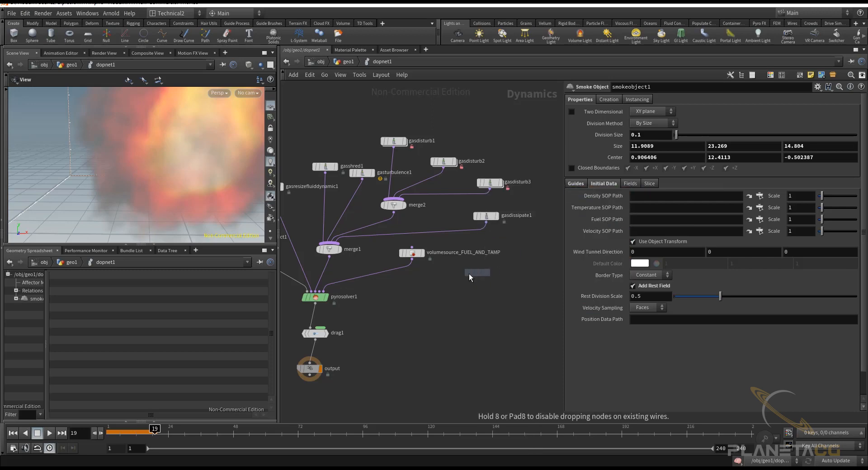
click(468, 273)
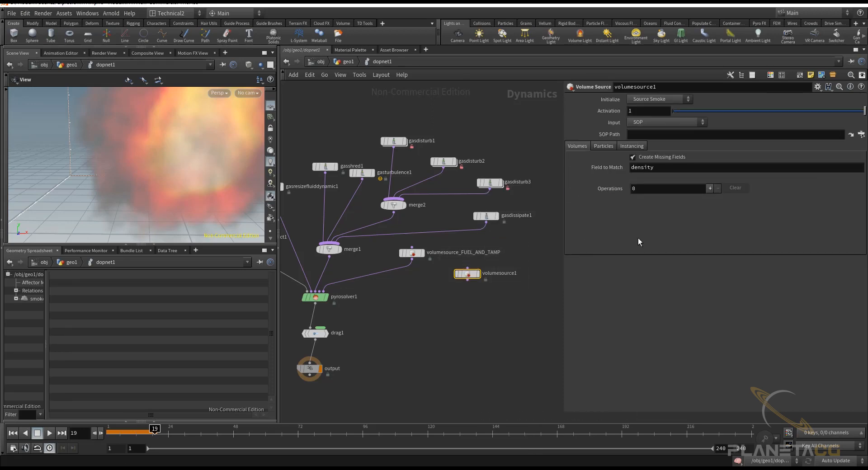
Initialize volumesource1 with the Source Fuel preset and examine its first operation.
click(654, 100)
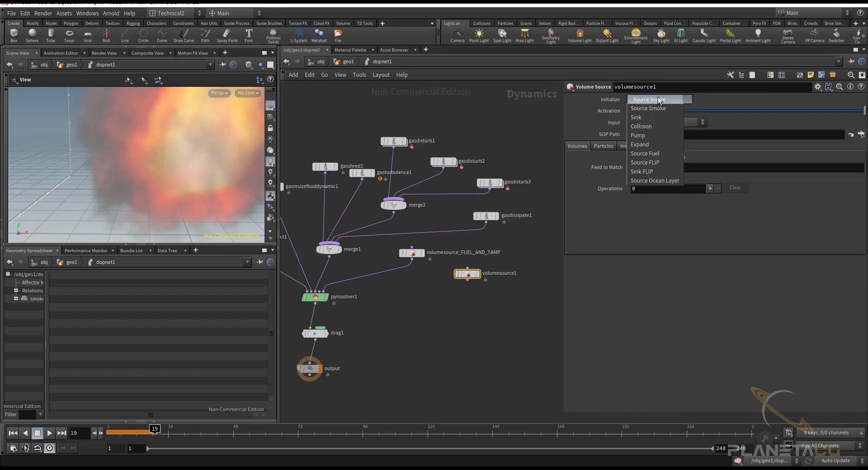
click(653, 99)
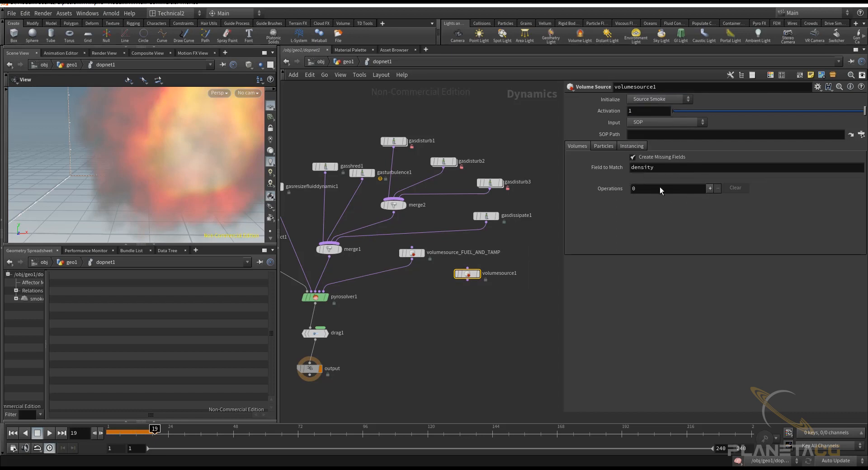
click(655, 99)
click(663, 153)
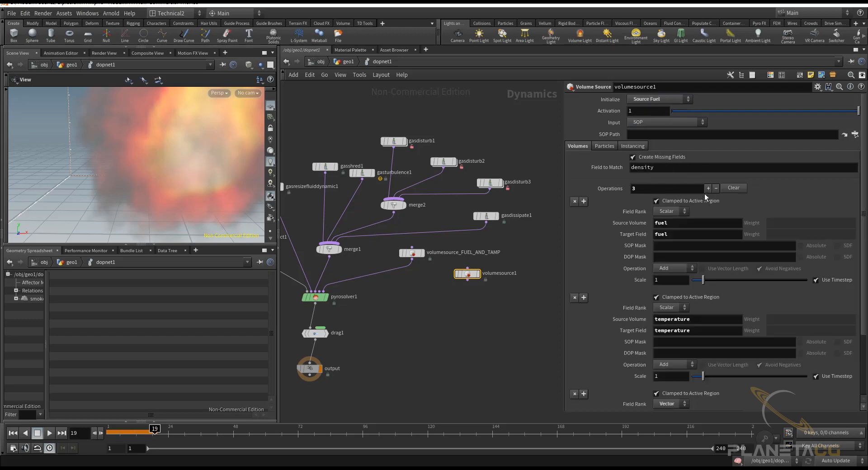
scroll(698, 213, down, 2)
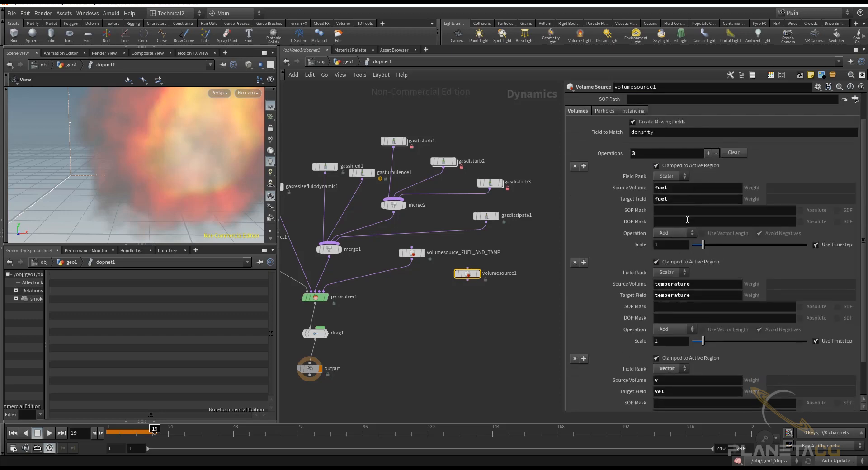
double_click(672, 187)
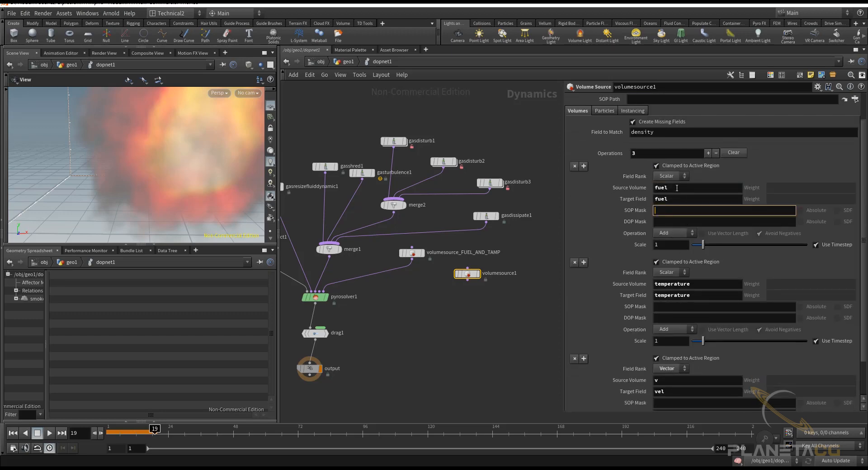
Return to the geo1 network and check the volumes in OUT_SOURCE1's node info.
click(348, 61)
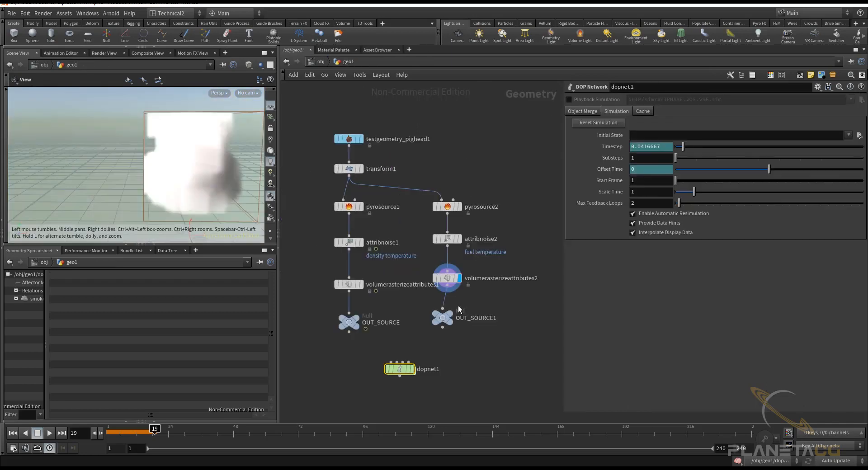
middle_click(446, 321)
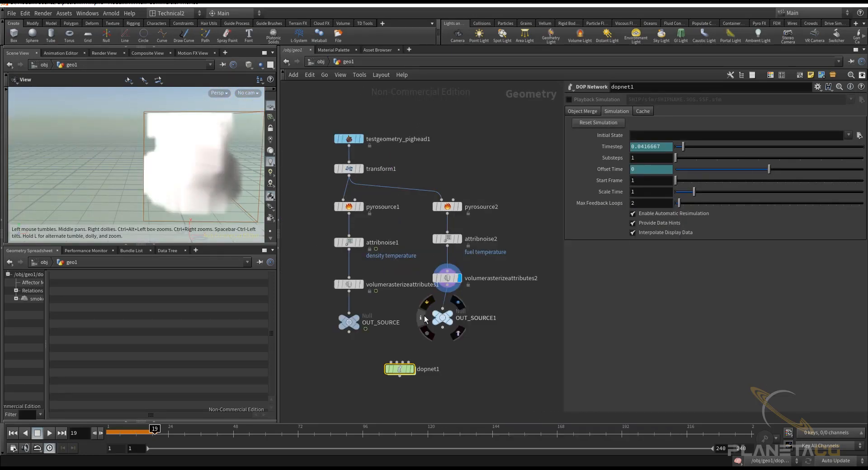
click(422, 317)
click(653, 176)
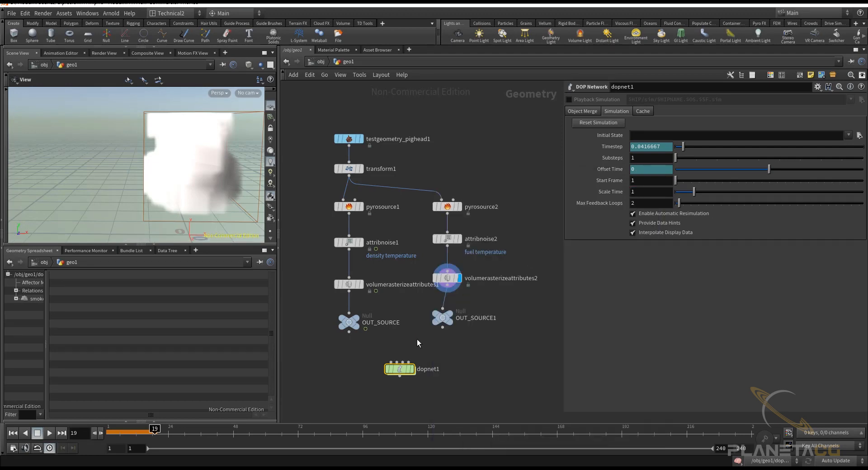
Go back into dopnet1 and review volumesource1's source volumes and target fields for fuel, temperature and velocity, plus the fuel scale.
double_click(400, 369)
drag(687, 187, 615, 200)
click(667, 285)
drag(704, 286, 654, 295)
scroll(660, 353, down, 3)
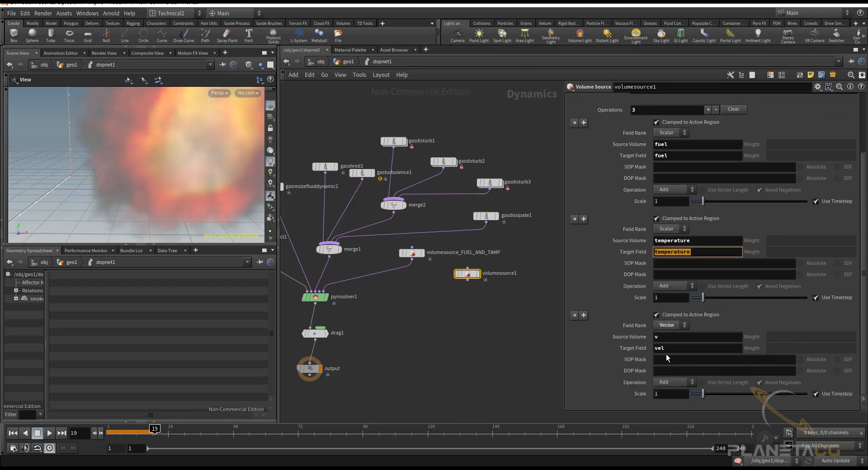
drag(669, 339, 544, 359)
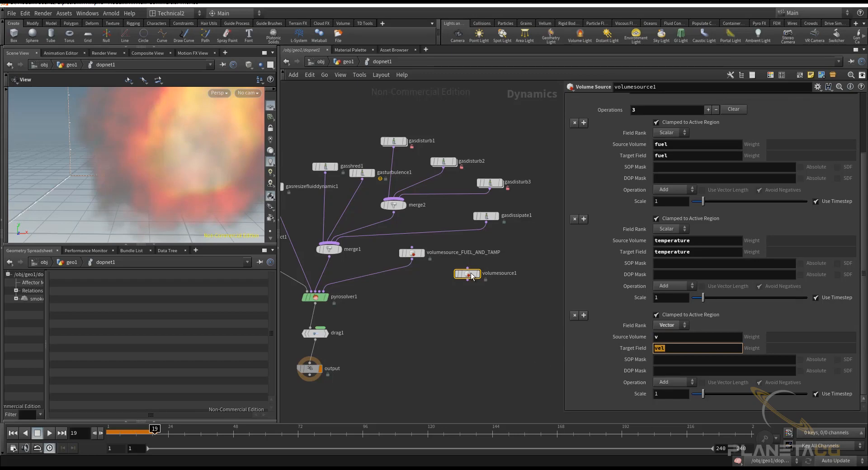
drag(678, 202, 655, 201)
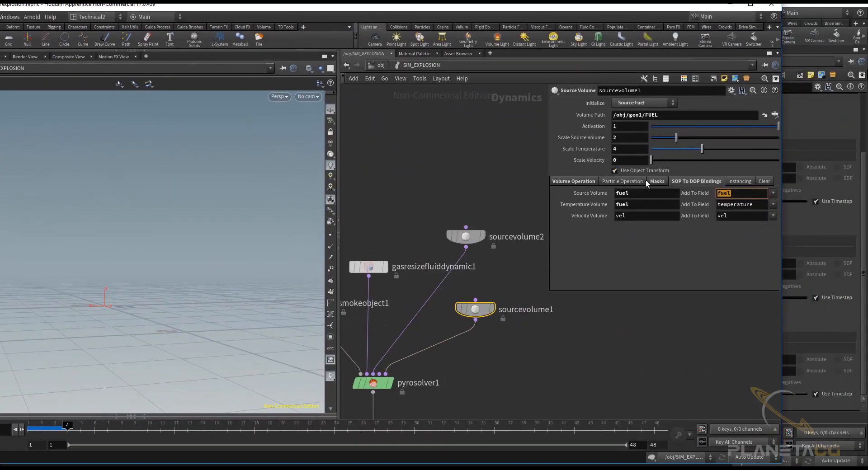
Compare sourcevolume1's Volume Operation and scale settings in the old explosion scene with the fuel operation of volumesource1.
click(575, 181)
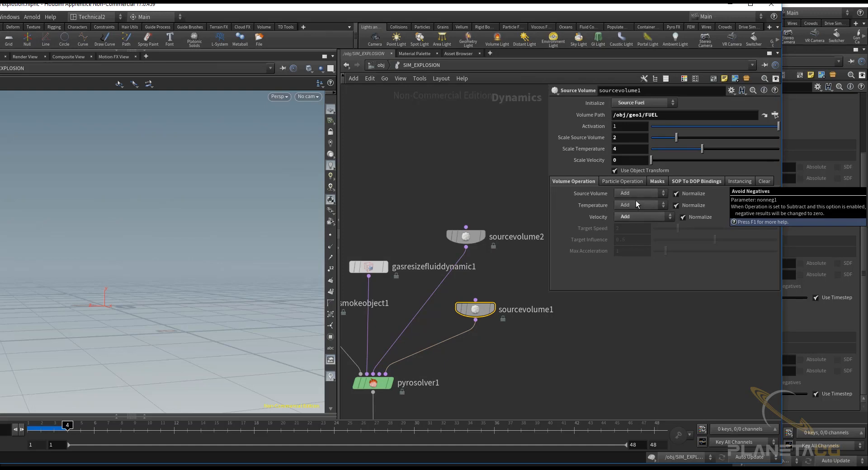
key(shift+Tab)
key(shift+Tab)
drag(675, 5, 446, 38)
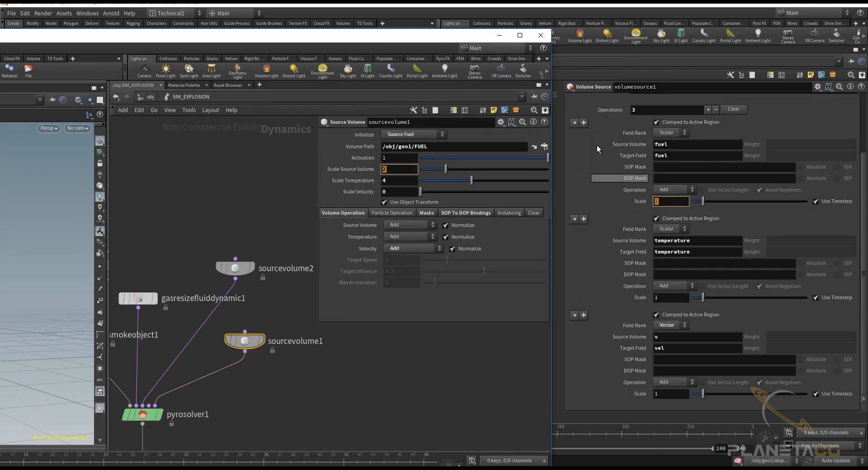
click(665, 146)
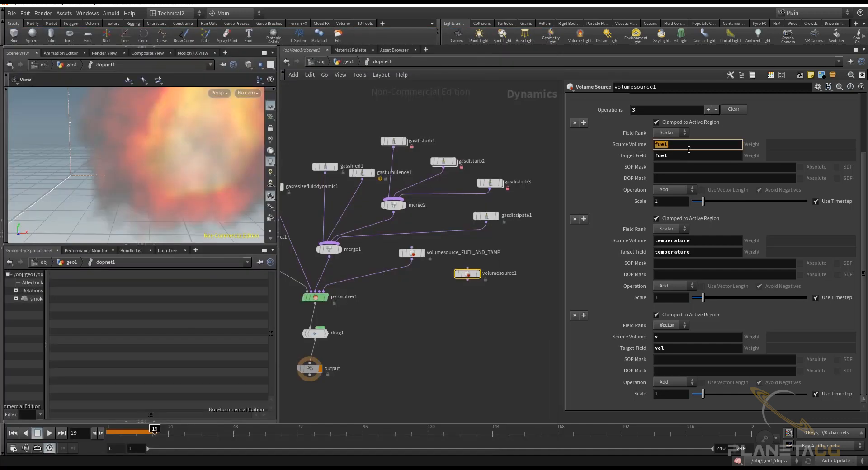
key(Tab)
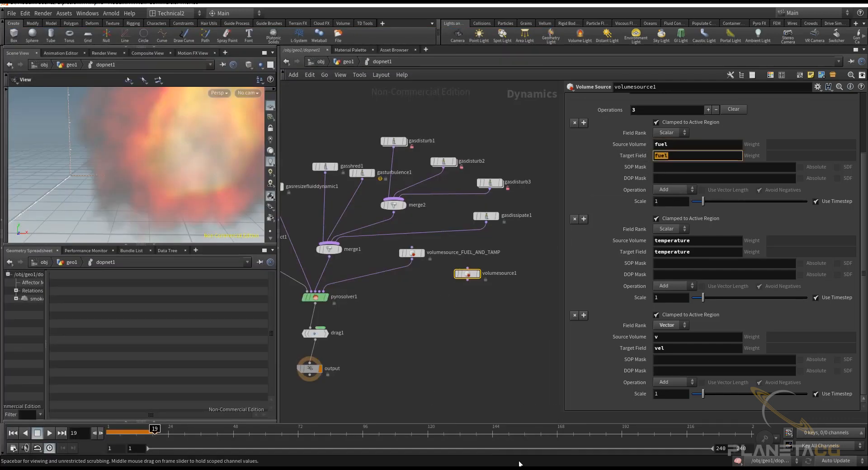
drag(602, 5, 656, 29)
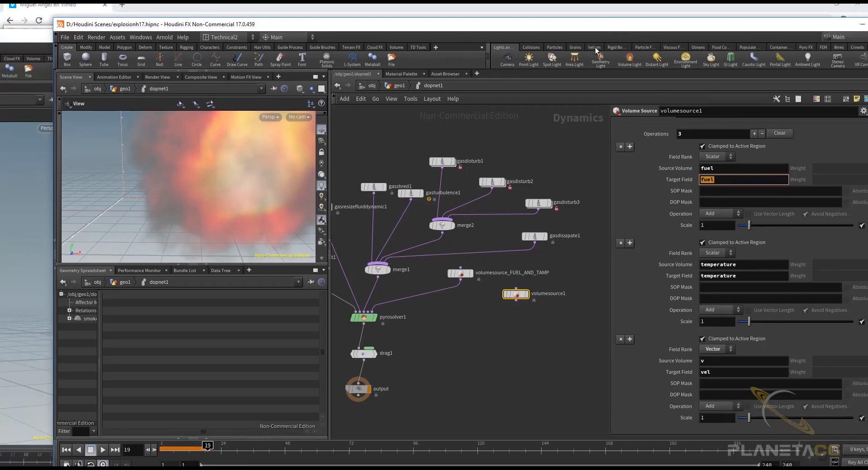
click(793, 4)
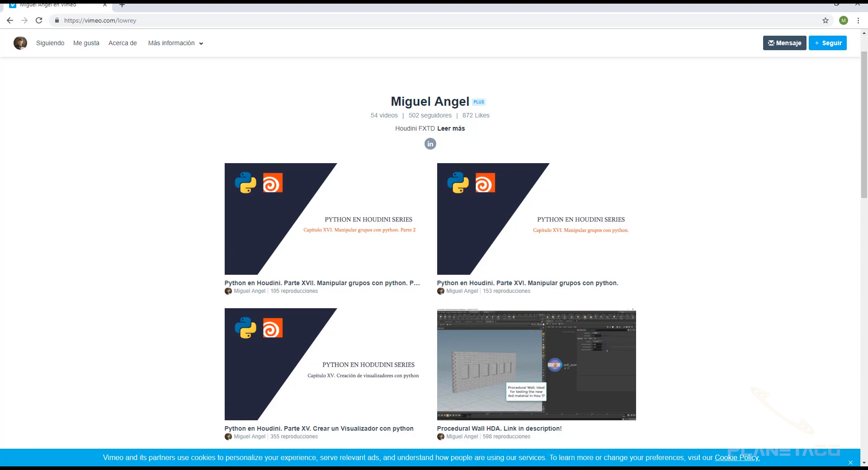
key(alt+Tab)
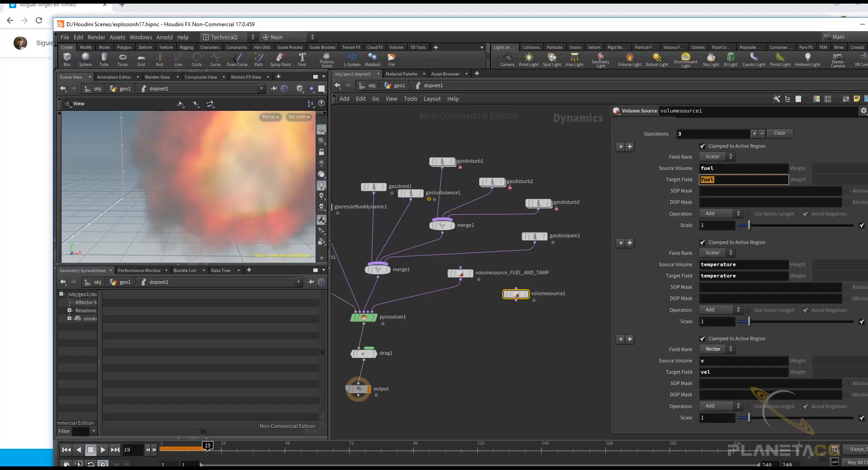
Review the density, temperature, velocity and fuel operations of volumesource_FUEL_AND_TAMP, including their scales.
drag(492, 29, 450, 14)
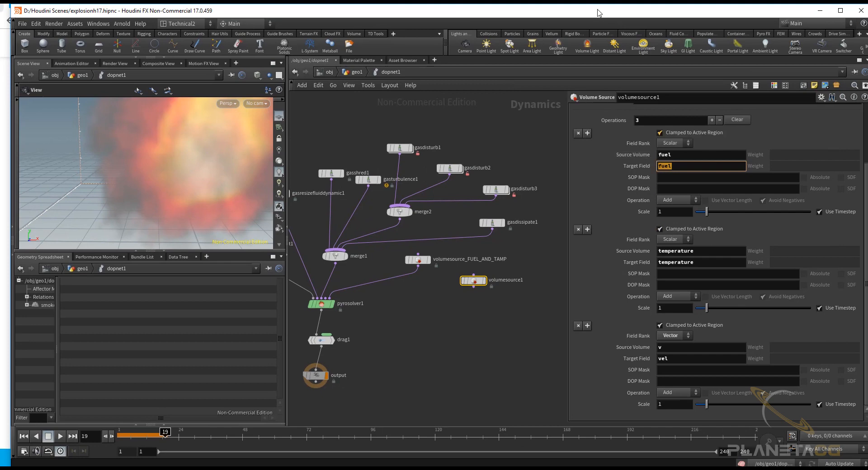
drag(600, 13, 564, 9)
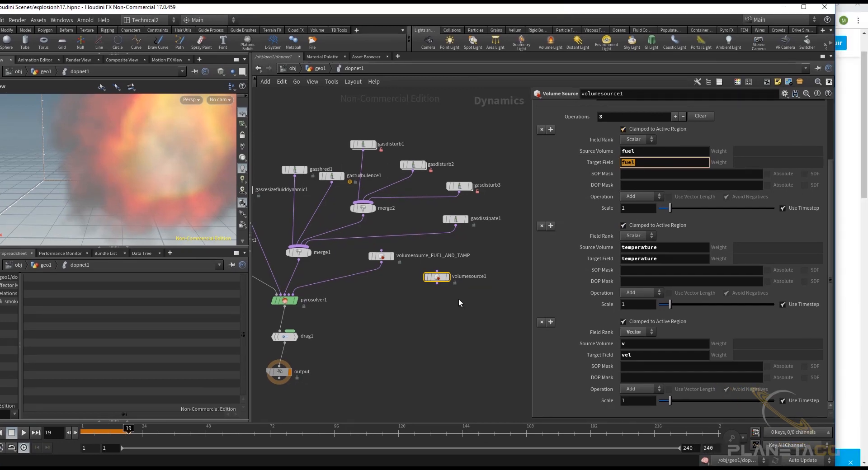
click(381, 256)
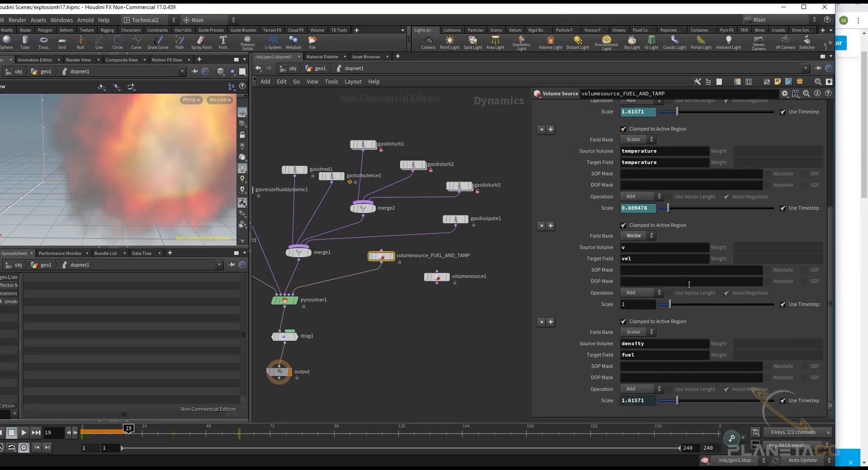
scroll(689, 284, up, 4)
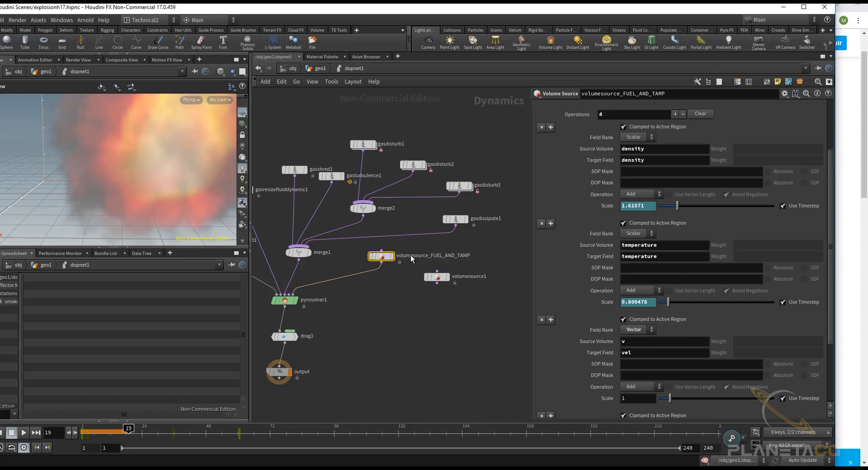
Maximize the window and enlarge the scene view by widening it and collapsing the geometry spreadsheet, framing the whole explosion.
click(804, 7)
scroll(469, 157, down, 3)
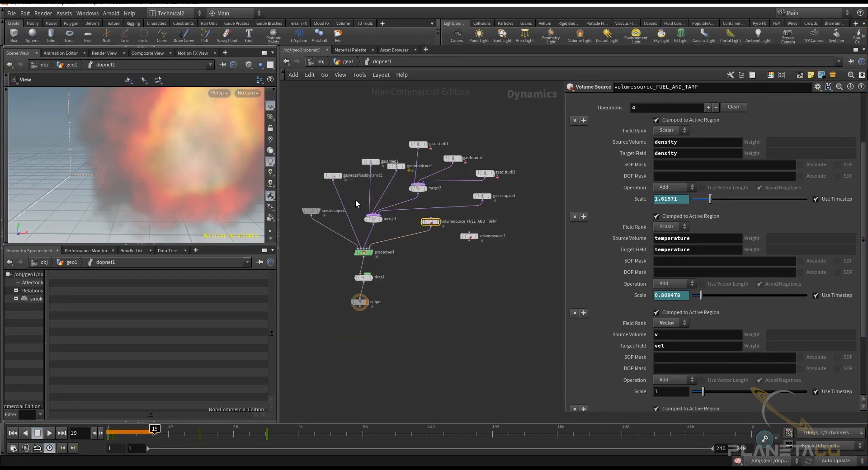
drag(279, 108, 367, 136)
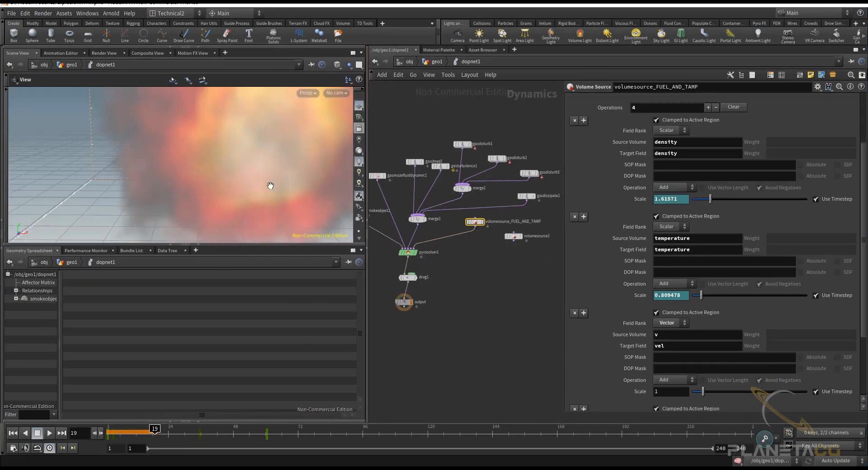
click(198, 245)
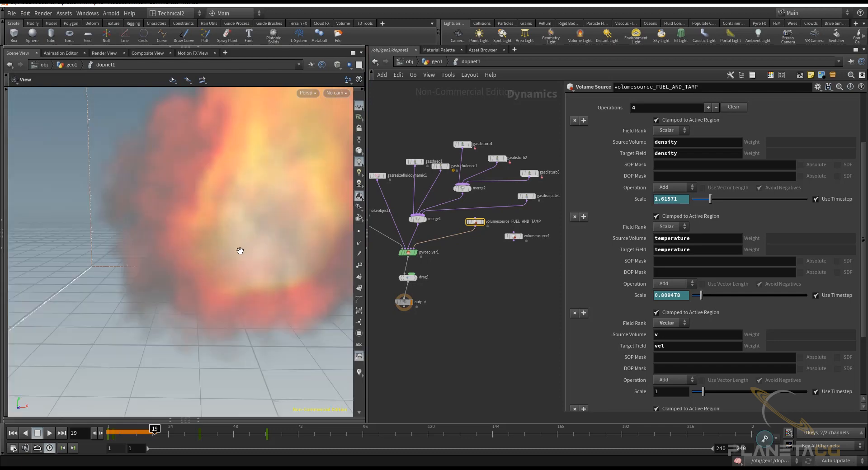
scroll(281, 206, down, 5)
middle_drag(280, 206, 230, 233)
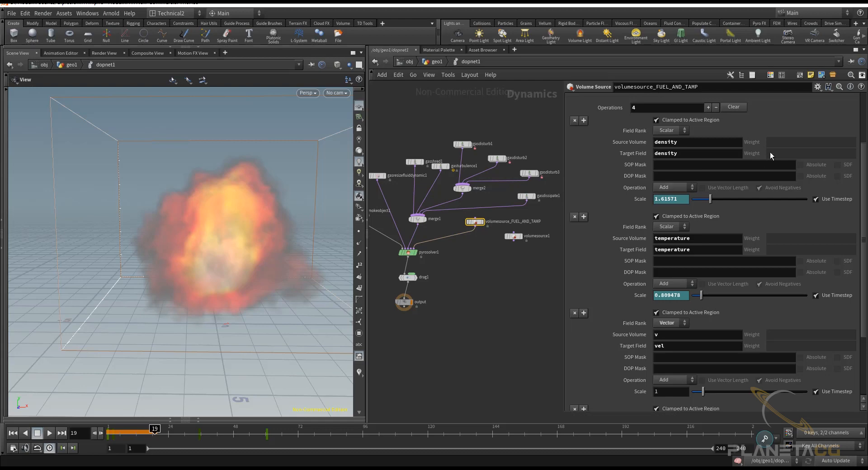
Return to the geo1 network and review the fuel branch settings in pyrosource2, attribnoise2 and volumerasterizeattributes2.
click(437, 62)
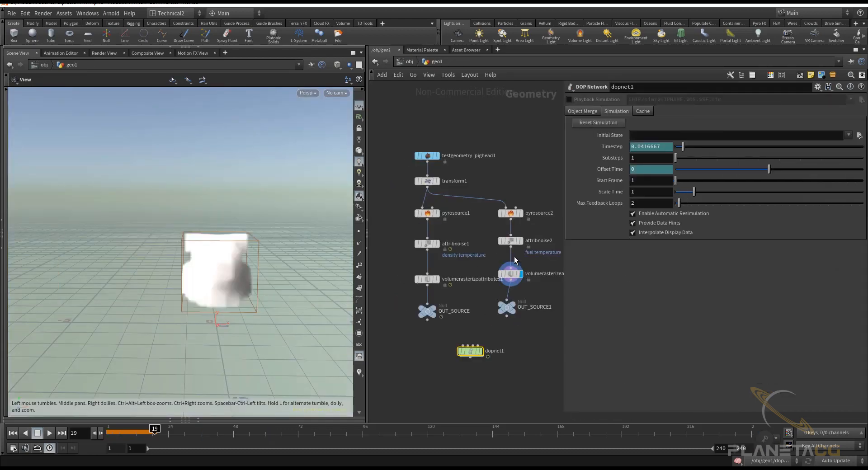
middle_drag(537, 183, 492, 164)
drag(509, 168, 442, 209)
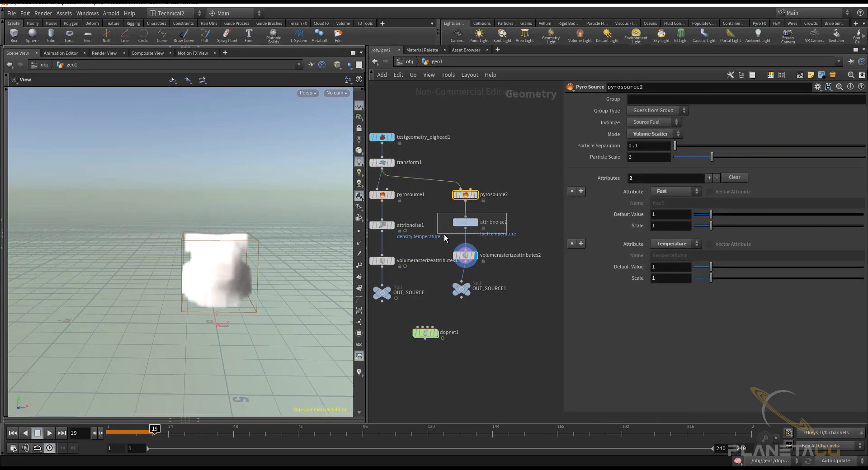
drag(444, 234, 444, 234)
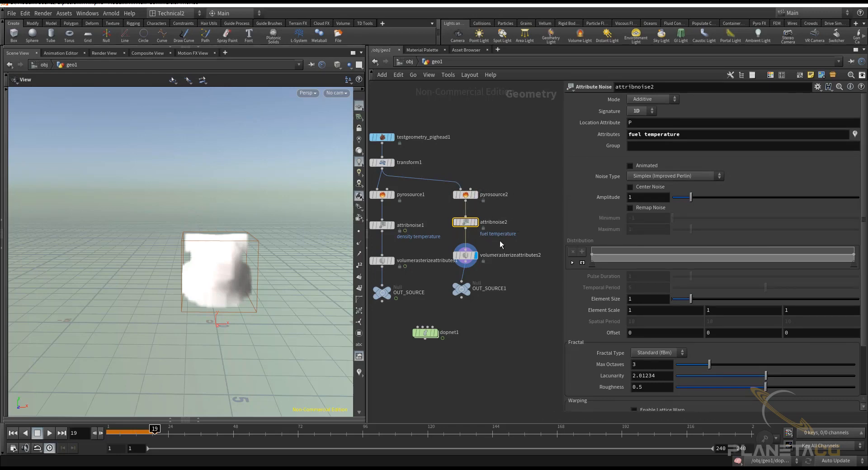
click(467, 256)
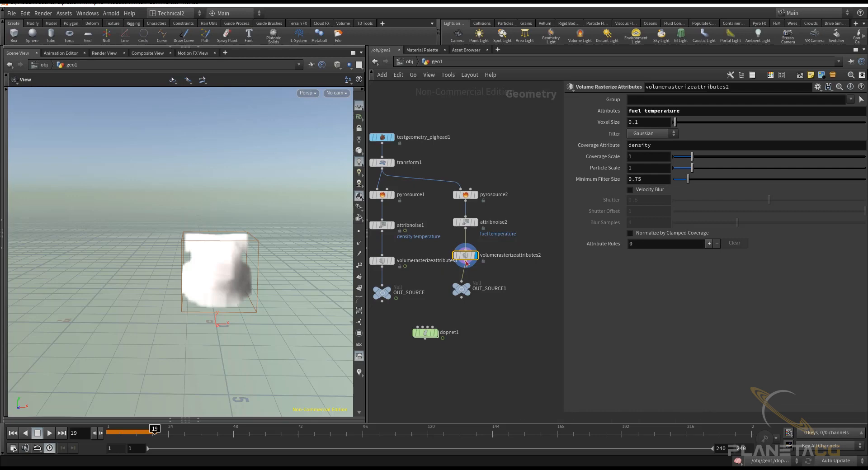
Place dopnet1 closer beneath the source branches and align OUT_SOURCE1 directly under volumerasterizeattributes2.
click(462, 297)
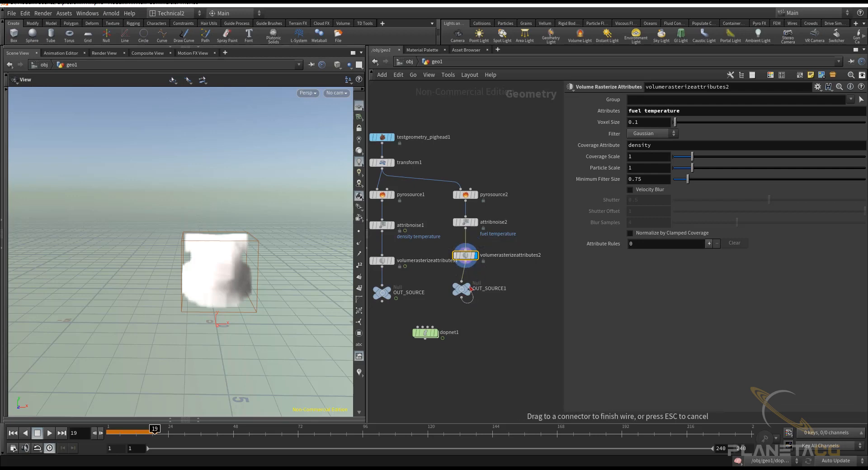
click(474, 311)
drag(433, 335, 456, 323)
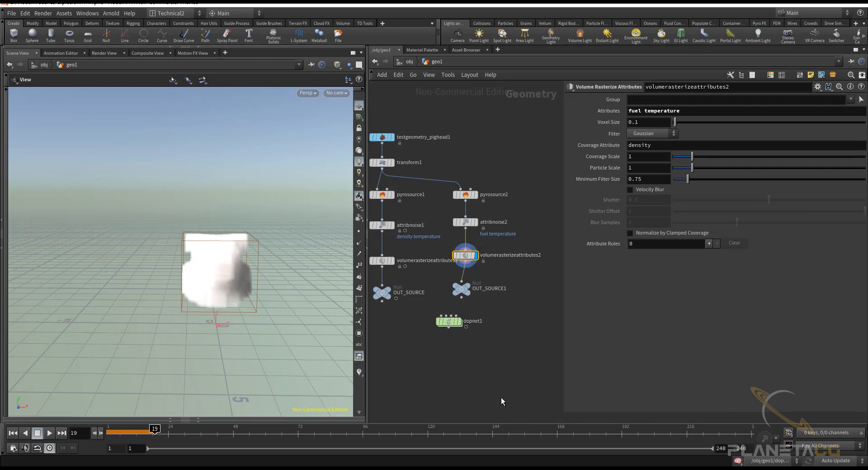
drag(464, 290, 466, 293)
Shift the fuel branch, from pyrosource2 down to OUT_SOURCE1, slightly farther from the density branch.
drag(474, 221, 452, 240)
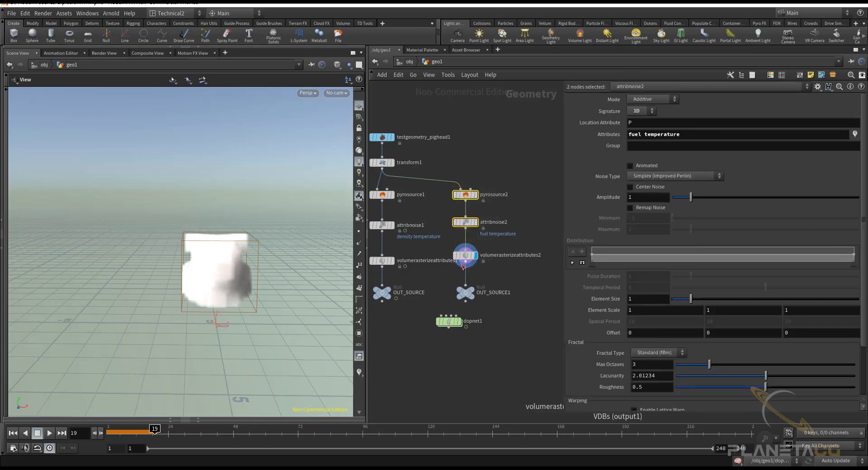
drag(506, 164, 453, 263)
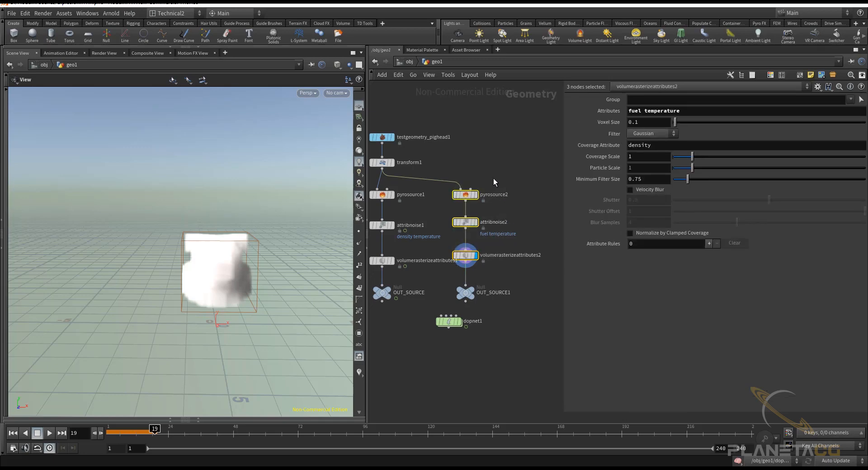
click(514, 188)
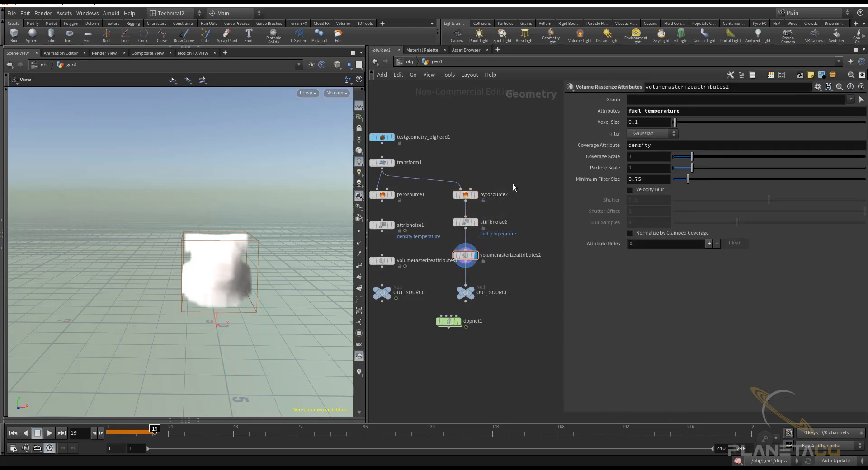
middle_drag(413, 129, 458, 126)
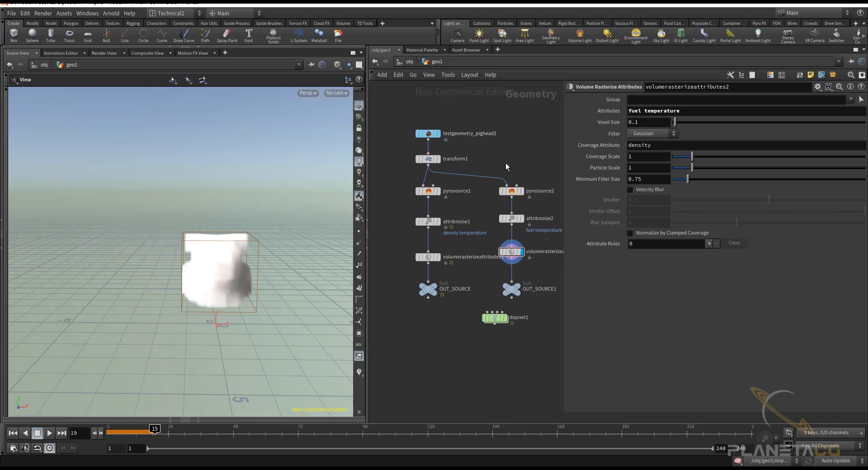
middle_drag(525, 162, 481, 172)
drag(492, 172, 480, 299)
click(522, 159)
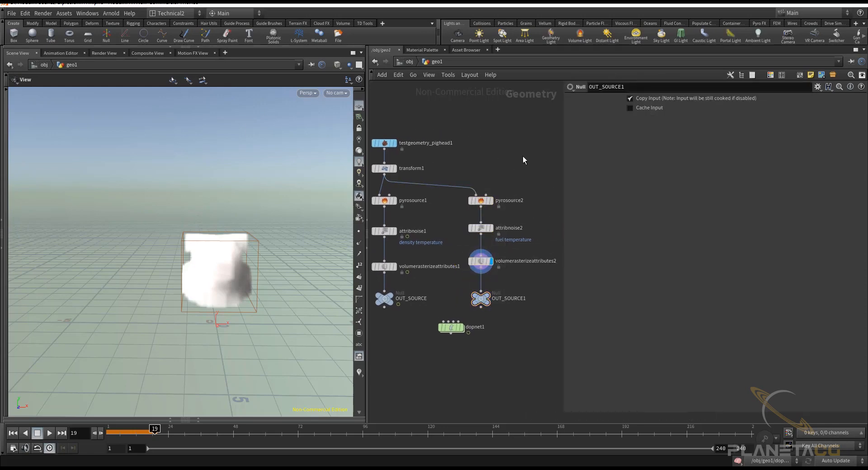